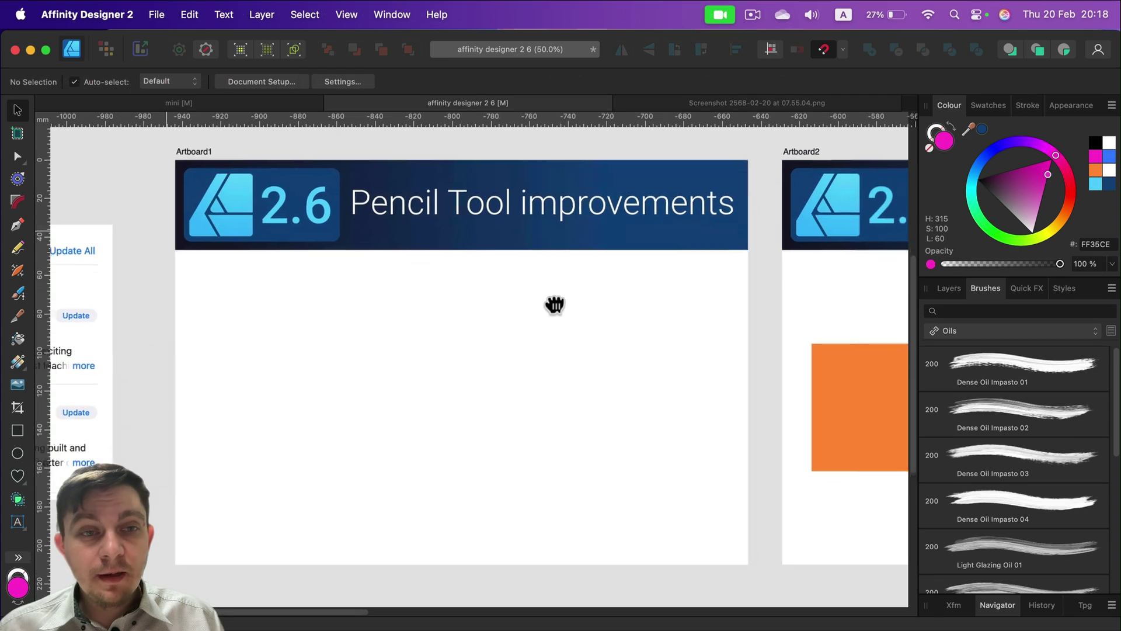
# - Pan the view onto Artboard1 and its '2.6 Pencil Tool improvements' banner
pyautogui.moveTo(555, 303); pyautogui.dragTo(550, 300)
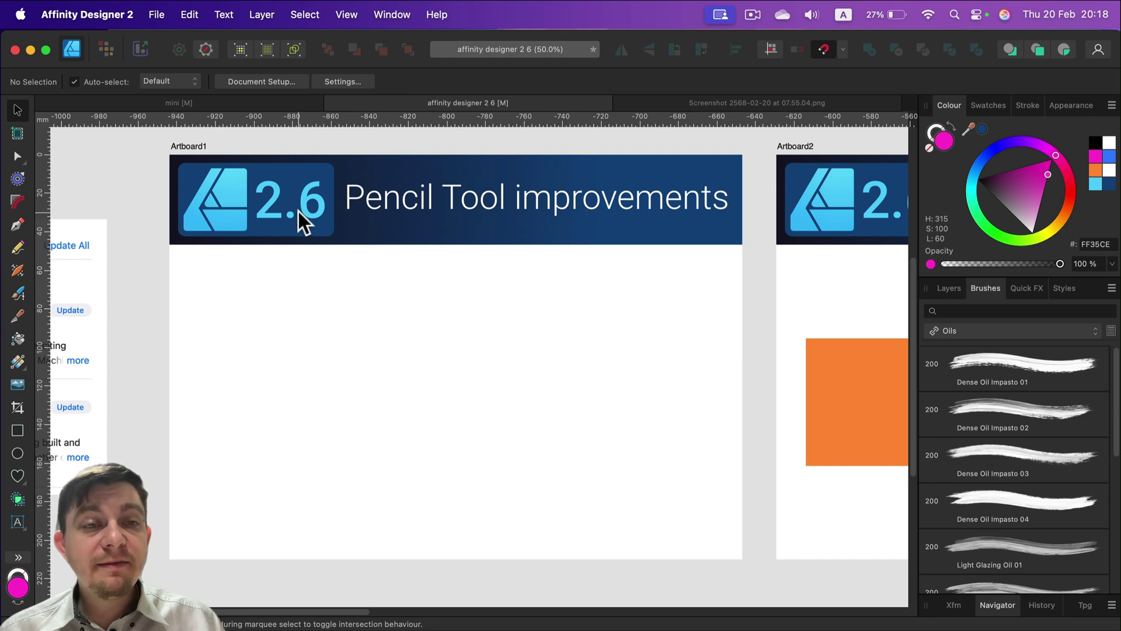
# - Choose the Pencil tool with Auto close set to Near
pyautogui.click(18, 247)
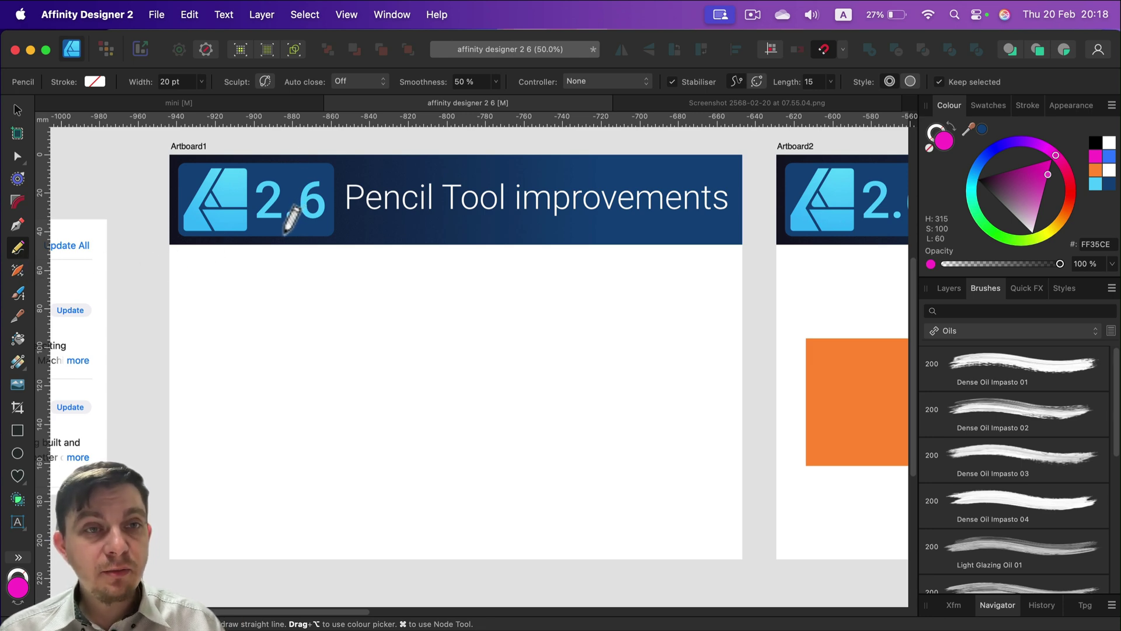
pyautogui.click(361, 81)
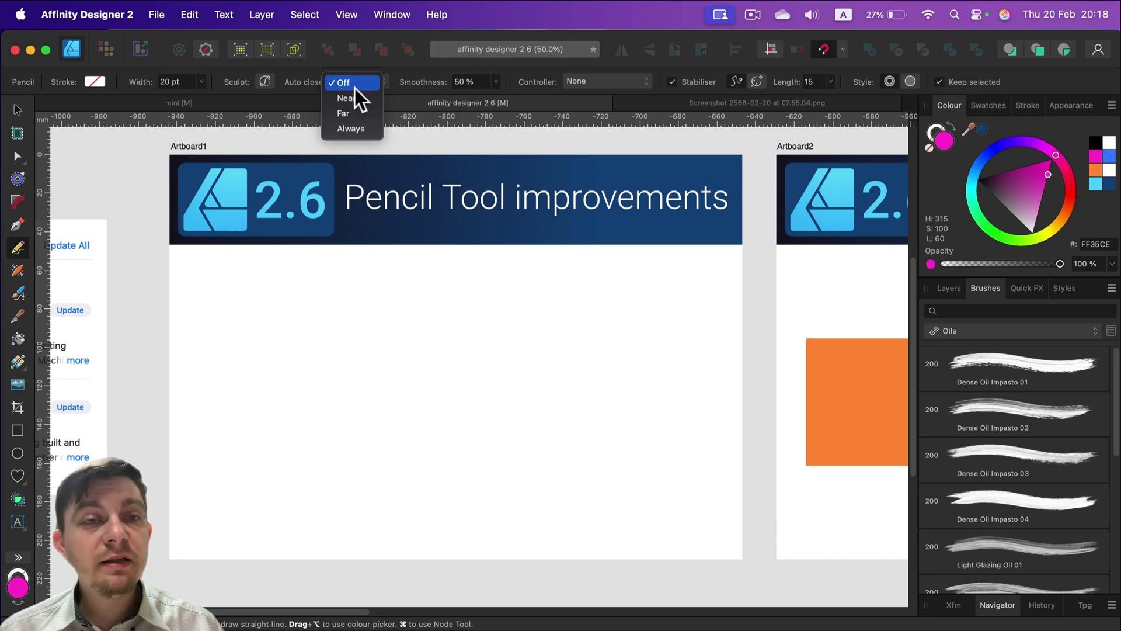
pyautogui.click(347, 98)
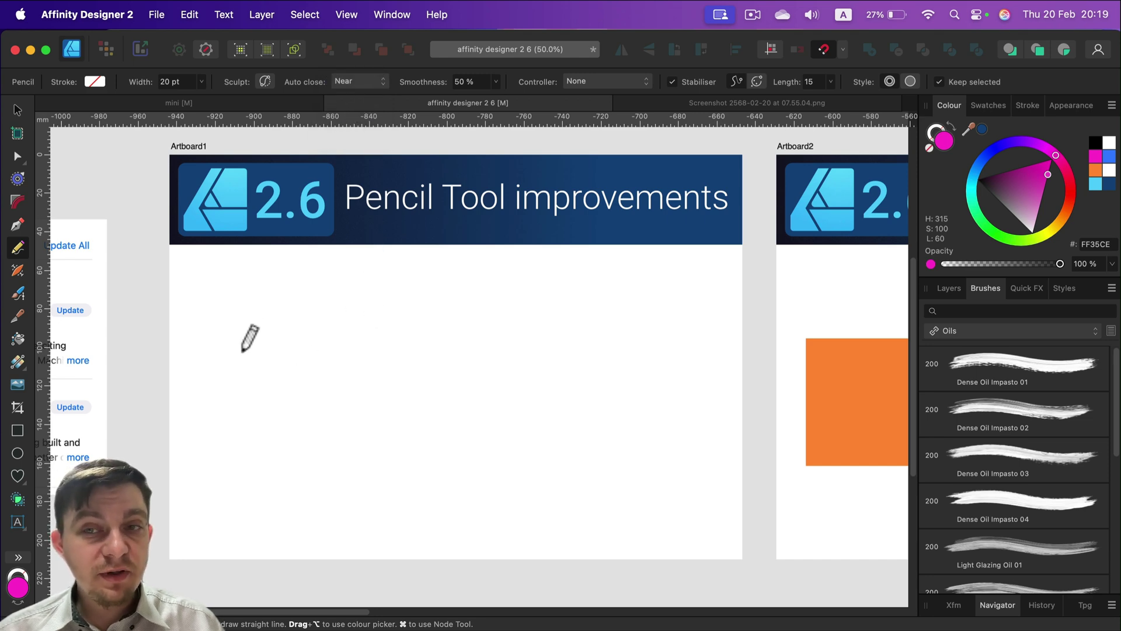
# - Draw two wavy 20 pt black strokes and a small closed loop on Artboard1
pyautogui.moveTo(237, 359)
pyautogui.mouseDown()
pyautogui.moveTo(364, 308)
pyautogui.moveTo(494, 357)
pyautogui.moveTo(596, 335)
pyautogui.mouseUp()
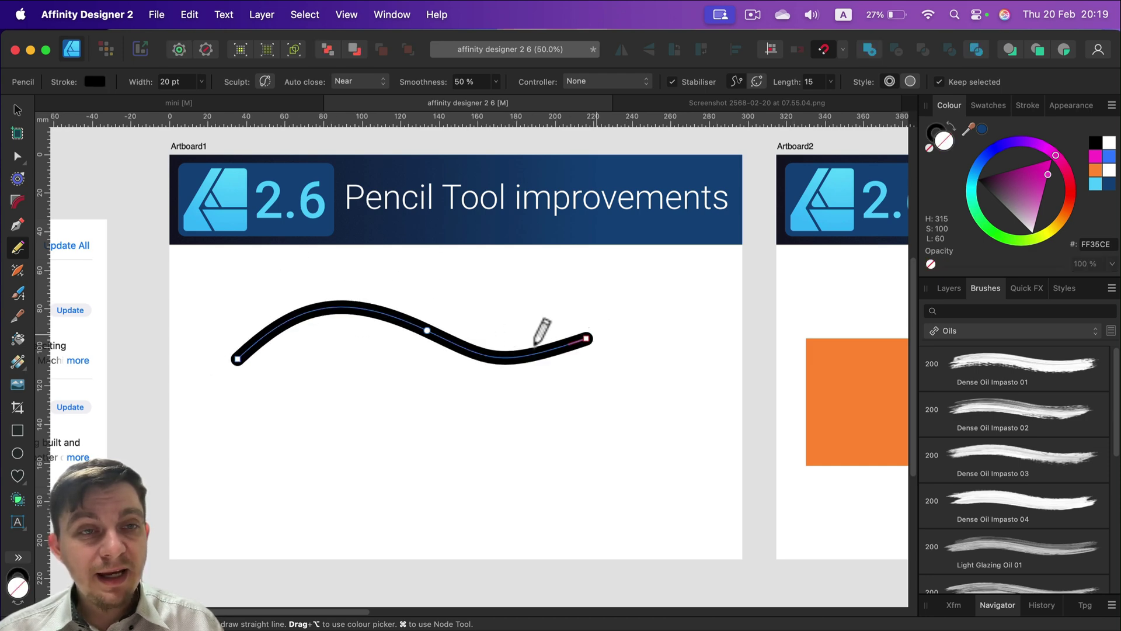
pyautogui.moveTo(287, 429)
pyautogui.mouseDown()
pyautogui.moveTo(311, 408)
pyautogui.moveTo(429, 405)
pyautogui.moveTo(507, 438)
pyautogui.moveTo(664, 412)
pyautogui.mouseUp()
pyautogui.moveTo(504, 308)
pyautogui.mouseDown()
pyautogui.moveTo(546, 269)
pyautogui.moveTo(573, 267)
pyautogui.moveTo(590, 283)
pyautogui.moveTo(569, 319)
pyautogui.moveTo(490, 314)
pyautogui.mouseUp()
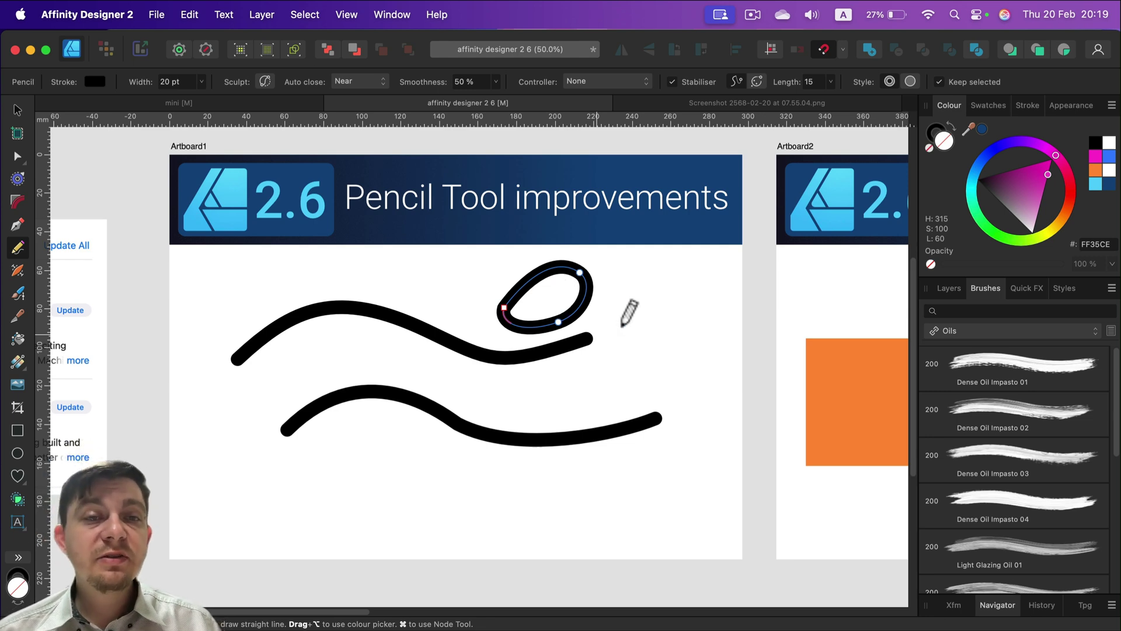
pyautogui.click(496, 81)
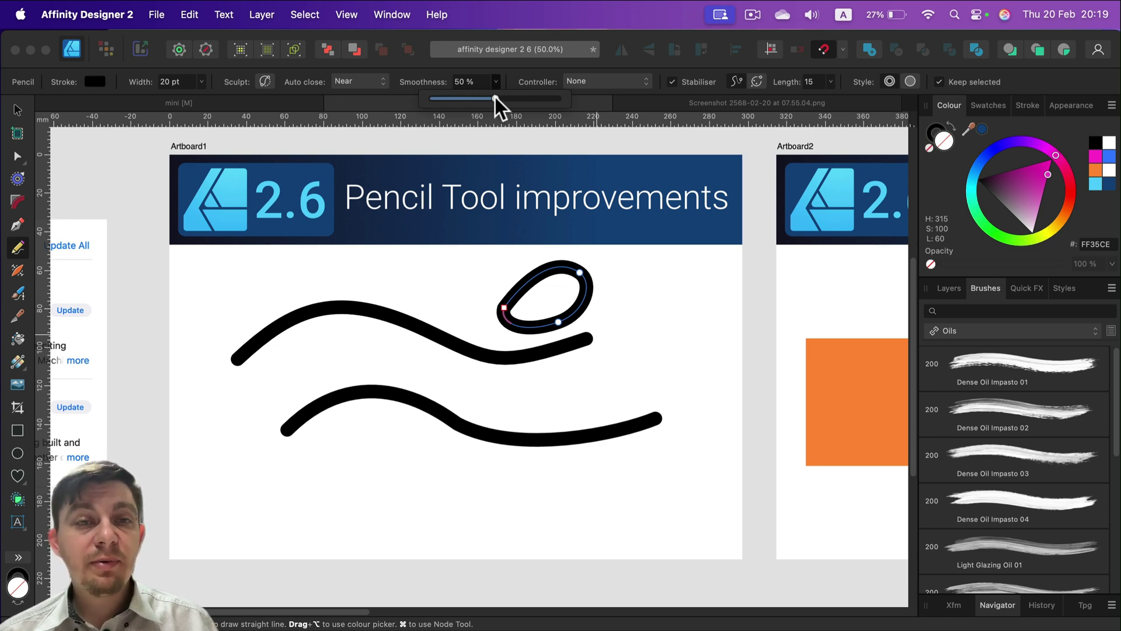
# - Draw a wiggly stroke at 0 % smoothness, then settle smoothness at 50 % and toggle Stabiliser
pyautogui.moveTo(495, 98); pyautogui.dragTo(473, 99)
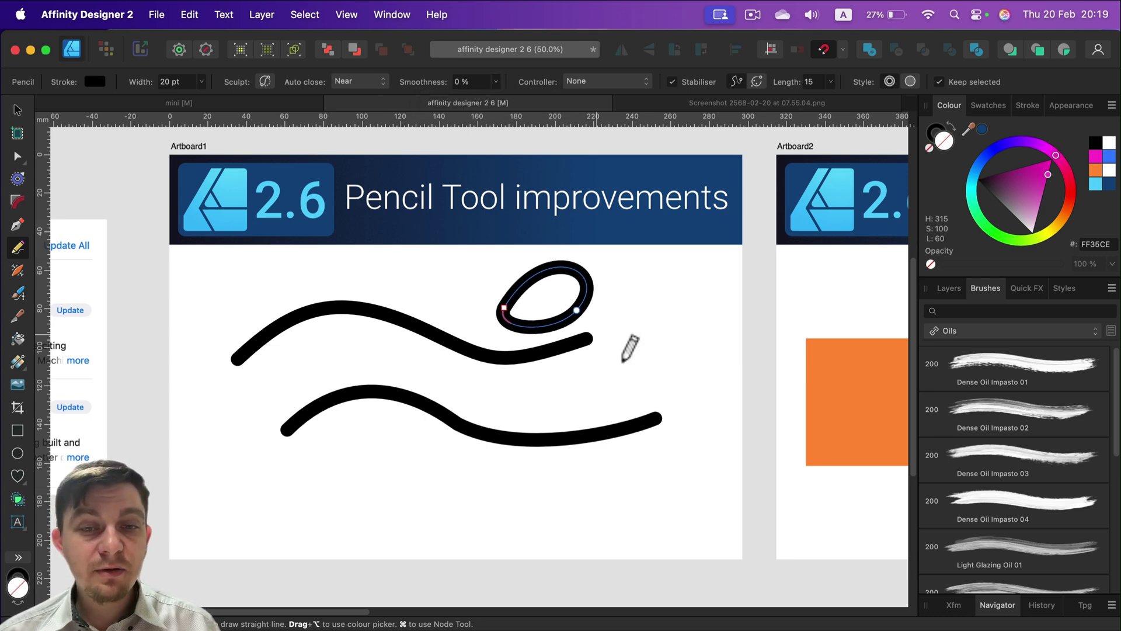
pyautogui.moveTo(302, 513)
pyautogui.mouseDown()
pyautogui.moveTo(409, 482)
pyautogui.moveTo(424, 508)
pyautogui.moveTo(466, 493)
pyautogui.moveTo(654, 495)
pyautogui.mouseUp()
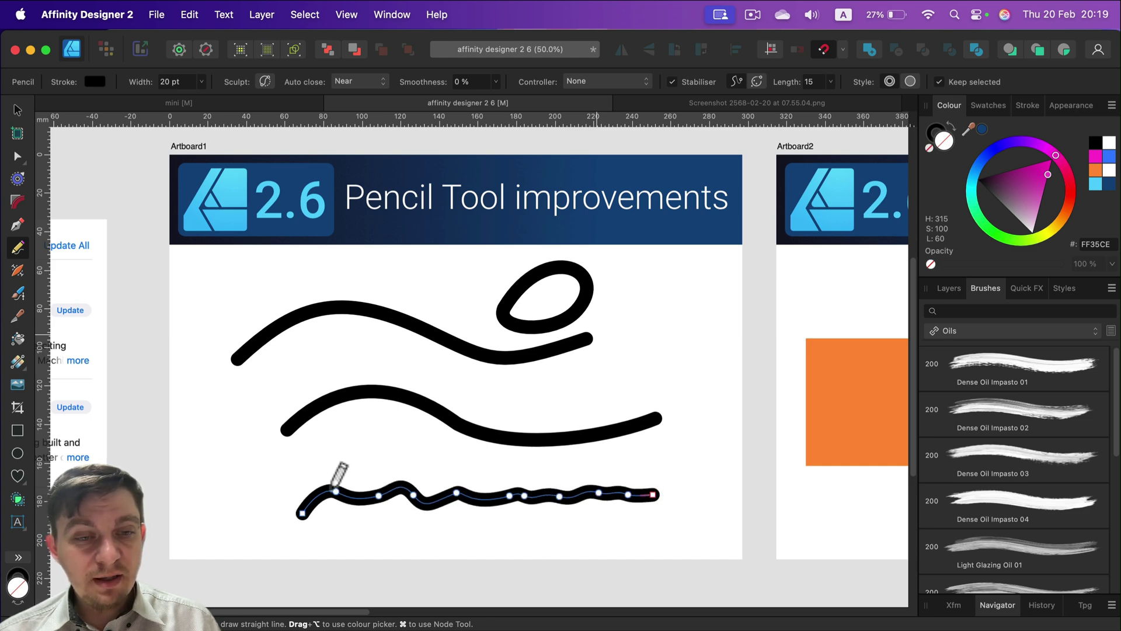
pyautogui.click(496, 81)
pyautogui.moveTo(495, 100); pyautogui.dragTo(647, 103)
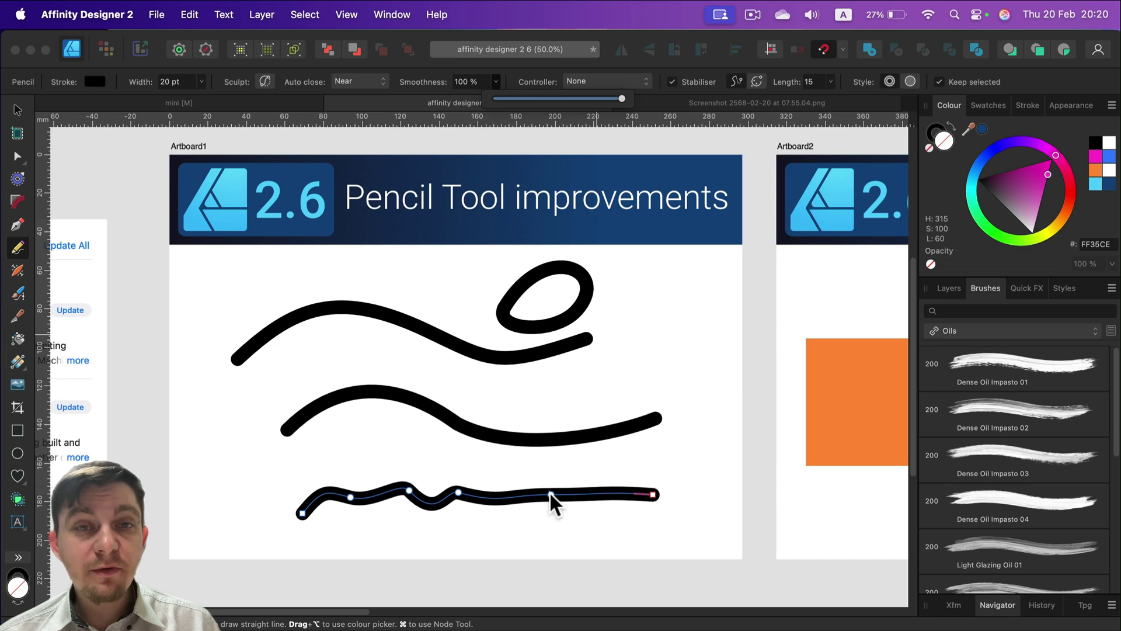
pyautogui.moveTo(621, 98); pyautogui.dragTo(557, 98)
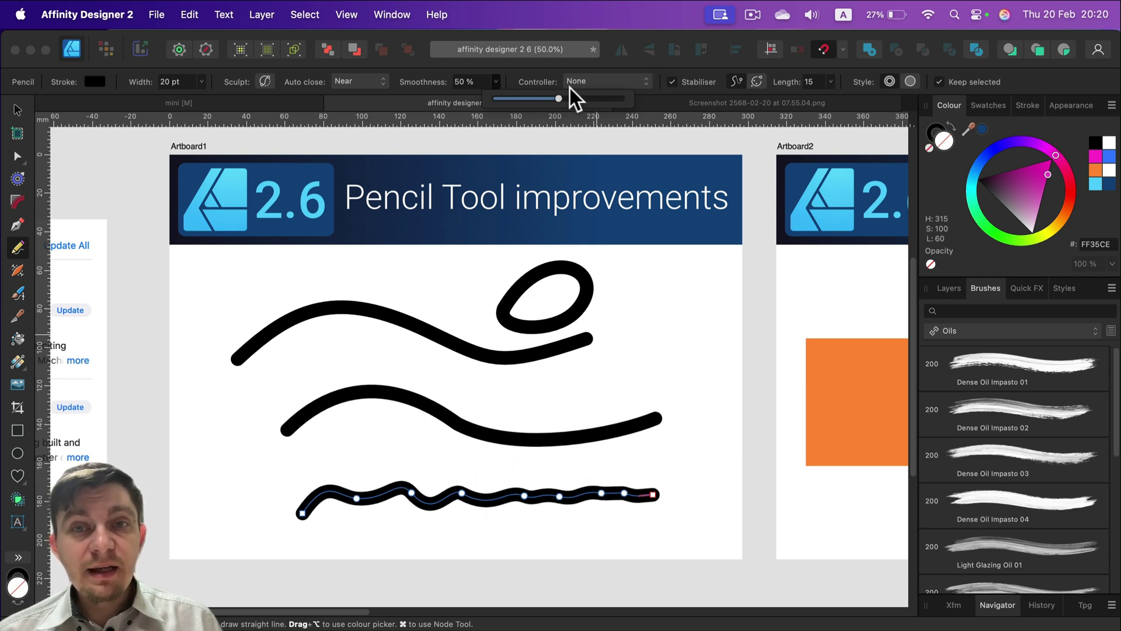
pyautogui.click(674, 82)
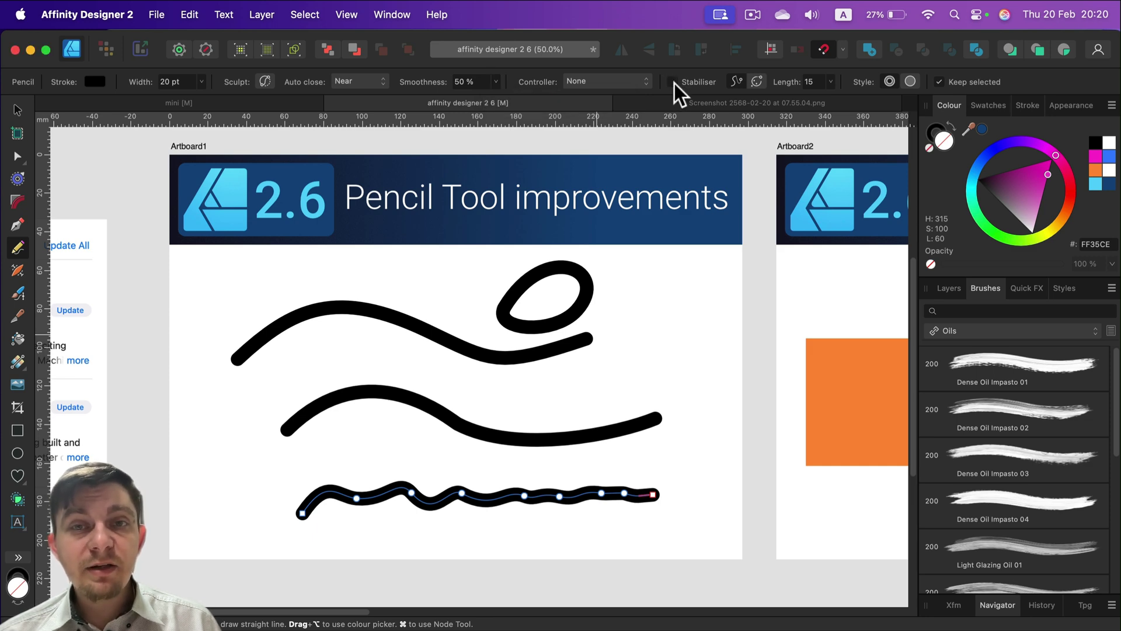
# - Draw a long arching stroke across Artboard1, keeping it an unfilled black 20 pt line
pyautogui.moveTo(241, 439)
pyautogui.mouseDown()
pyautogui.moveTo(289, 369)
pyautogui.moveTo(322, 361)
pyautogui.moveTo(371, 371)
pyautogui.moveTo(454, 364)
pyautogui.moveTo(507, 405)
pyautogui.moveTo(570, 378)
pyautogui.moveTo(658, 388)
pyautogui.moveTo(705, 373)
pyautogui.moveTo(709, 444)
pyautogui.mouseUp()
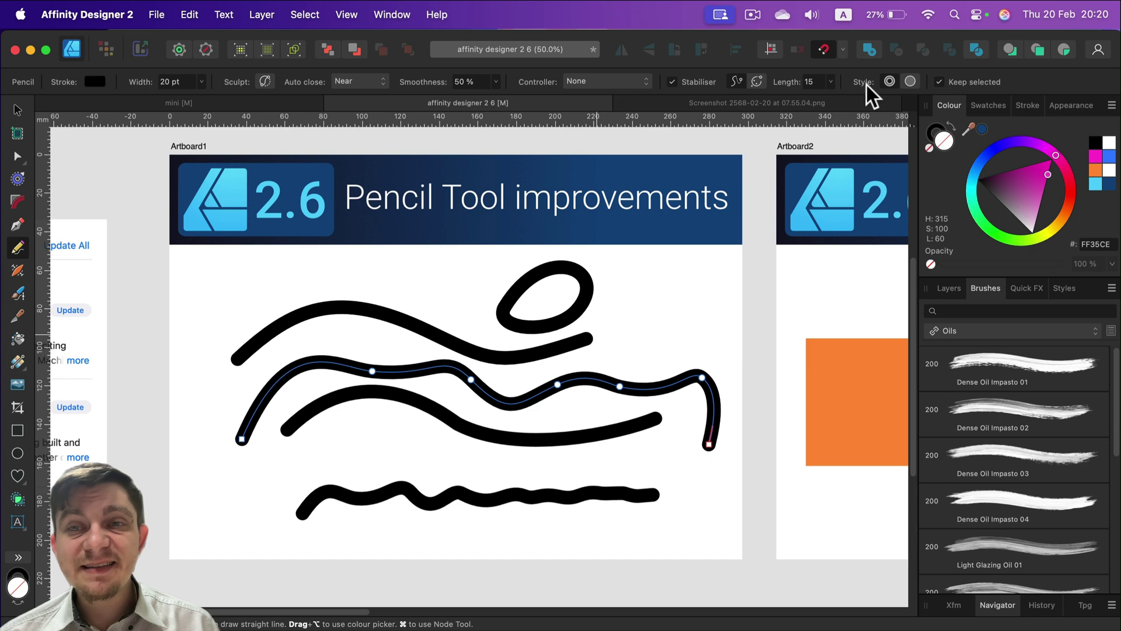
pyautogui.click(911, 82)
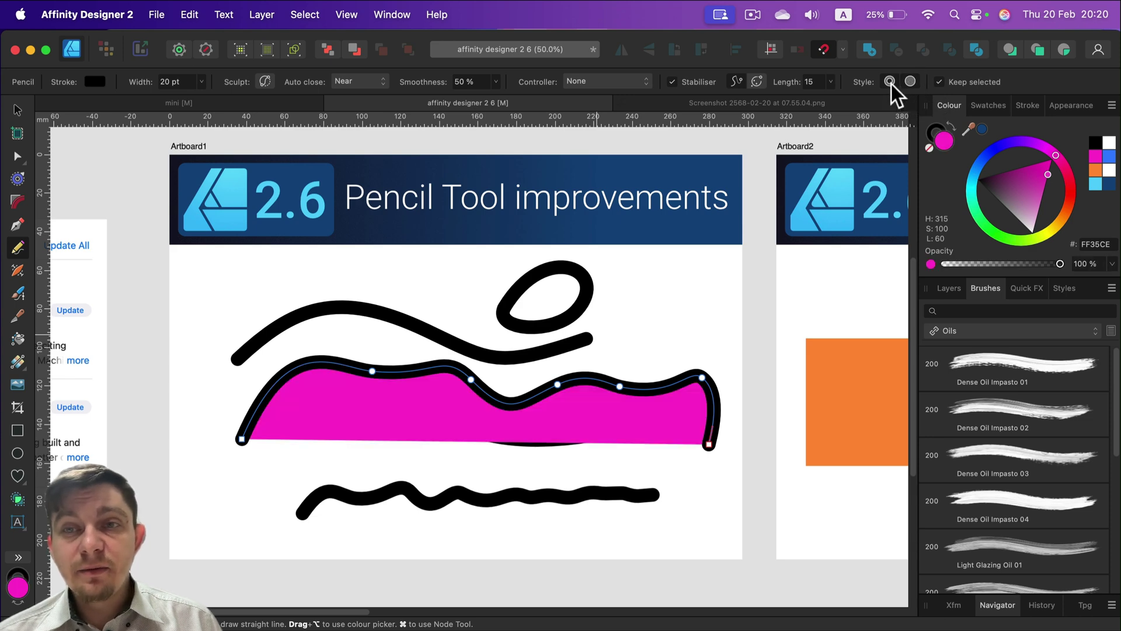
pyautogui.click(895, 81)
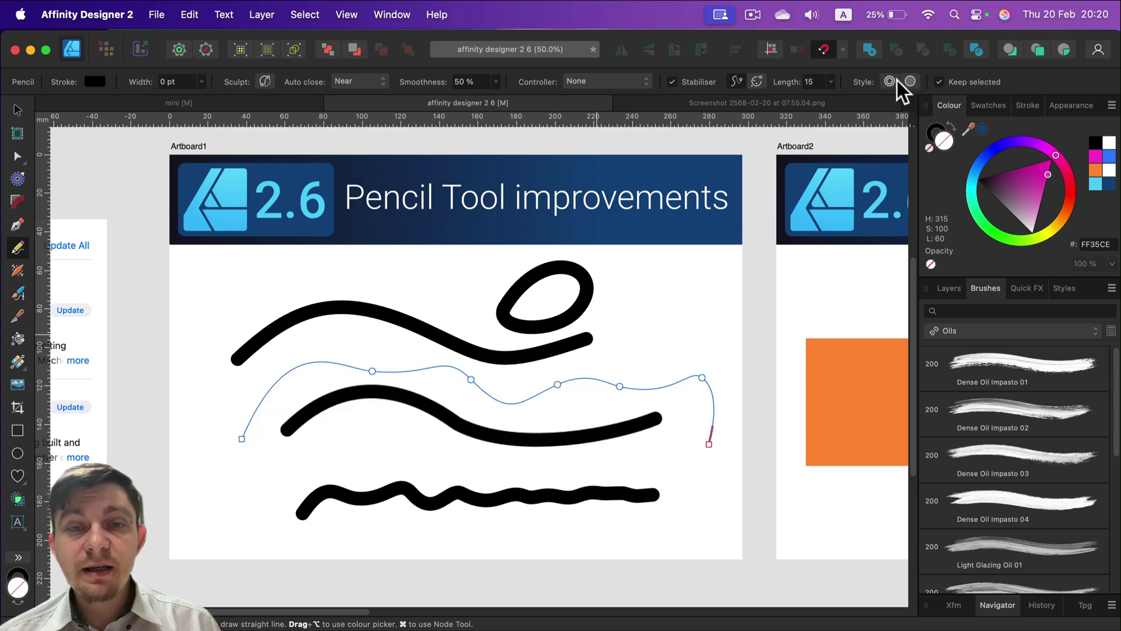
pyautogui.click(912, 82)
pyautogui.press('super+z')
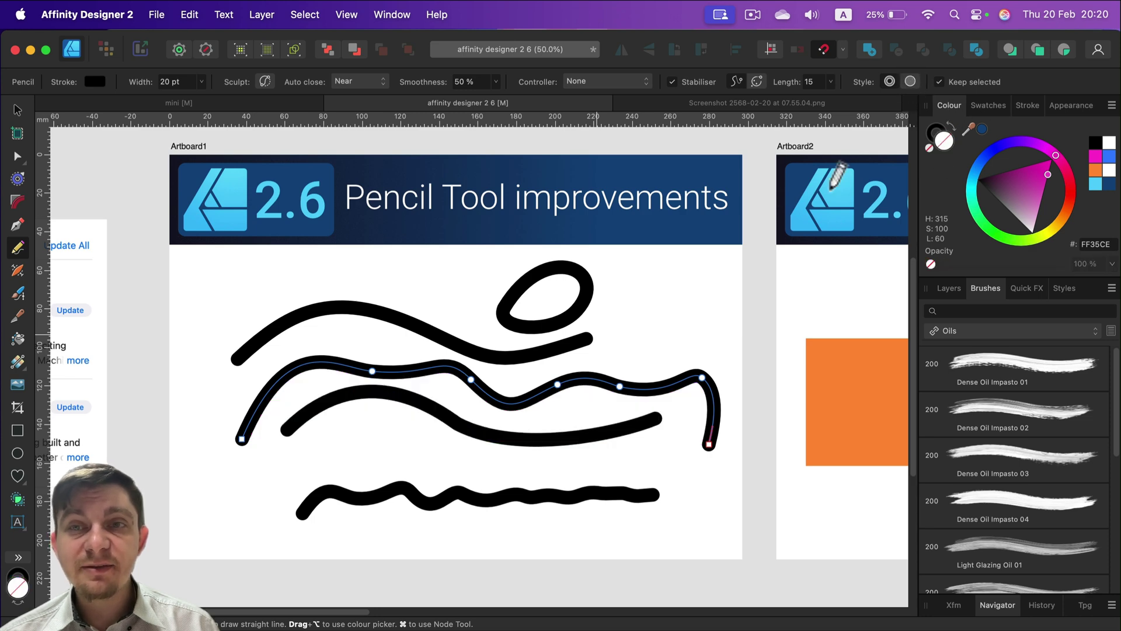
pyautogui.click(17, 112)
# - Delete all five pencil strokes from Artboard1
pyautogui.click(642, 313)
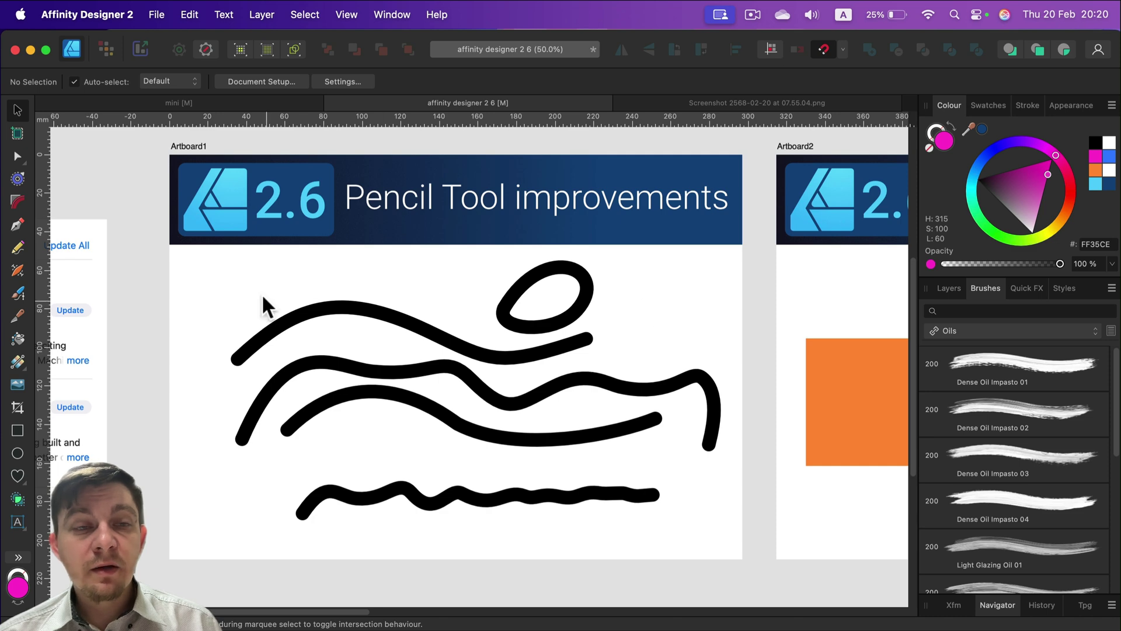
pyautogui.moveTo(222, 251)
pyautogui.mouseDown()
pyautogui.moveTo(548, 458)
pyautogui.moveTo(780, 575)
pyautogui.moveTo(746, 578)
pyautogui.moveTo(743, 563)
pyautogui.mouseUp()
pyautogui.press('Delete')
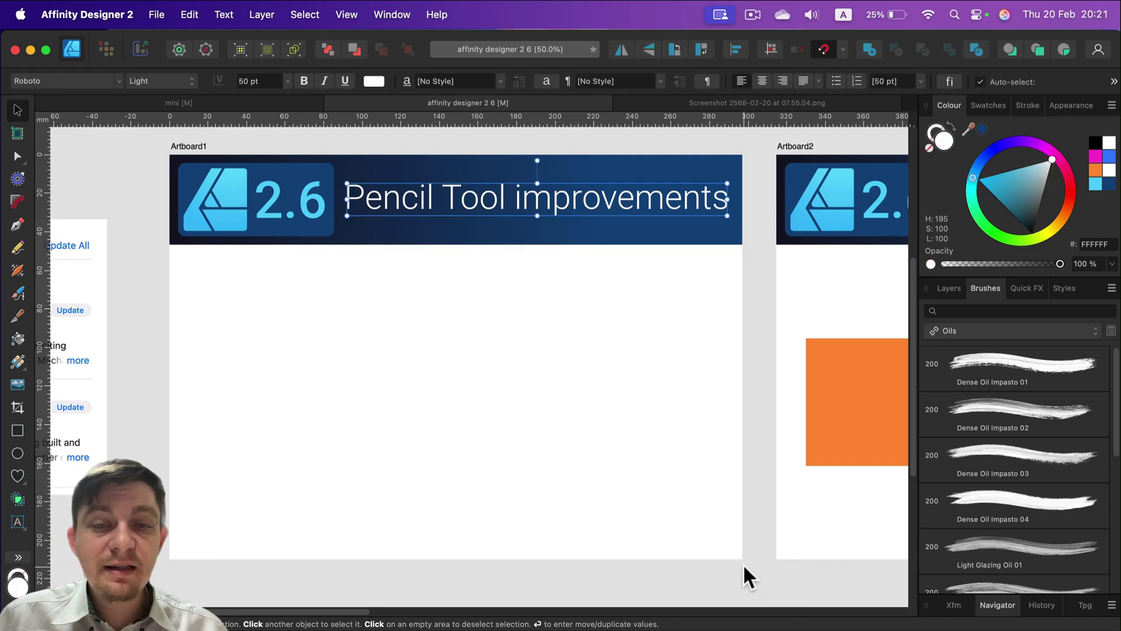
pyautogui.click(542, 461)
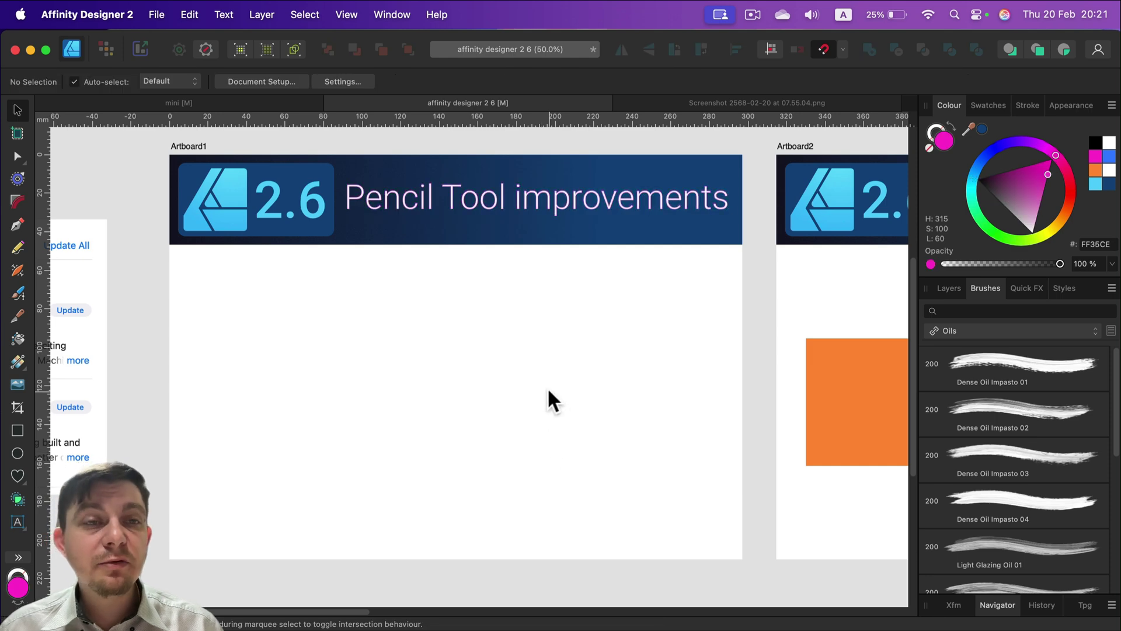
# - Redraw a wavy stroke and teardrop loop, plus a magenta-filled rounded-square pencil shape
pyautogui.click(19, 246)
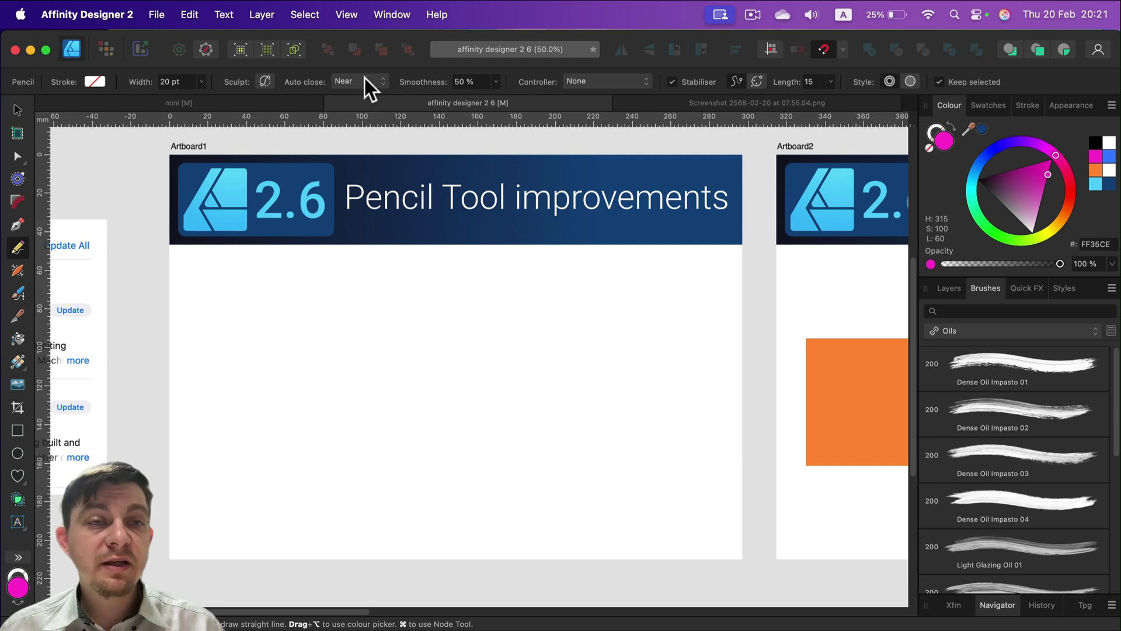
pyautogui.moveTo(265, 357)
pyautogui.mouseDown()
pyautogui.moveTo(318, 312)
pyautogui.moveTo(442, 340)
pyautogui.moveTo(563, 316)
pyautogui.moveTo(625, 362)
pyautogui.moveTo(676, 363)
pyautogui.mouseUp()
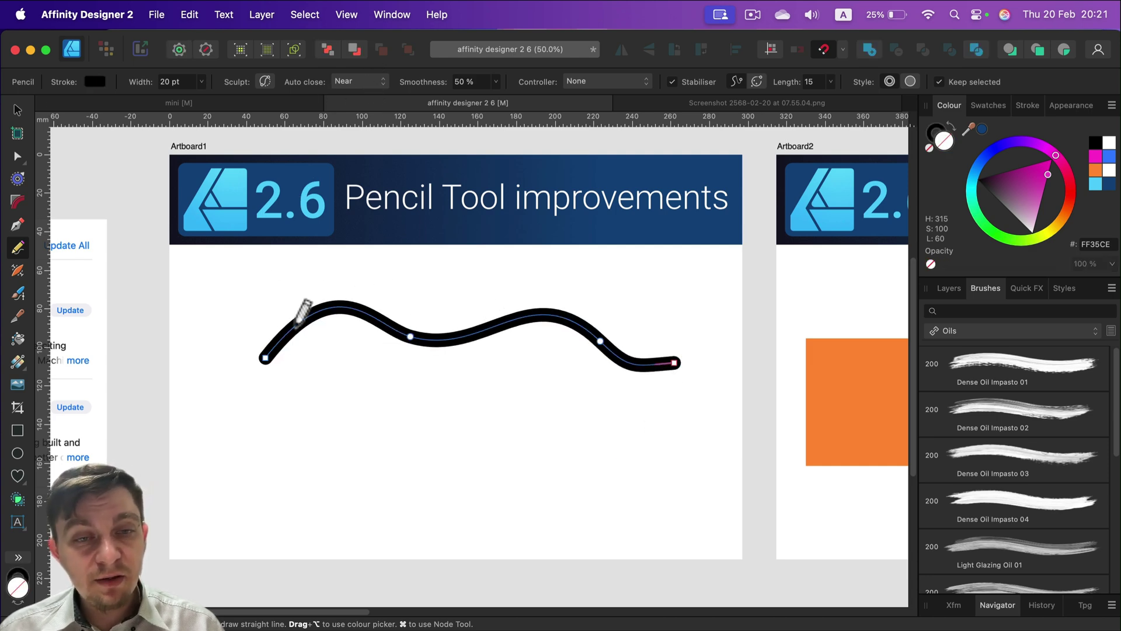
pyautogui.moveTo(338, 451)
pyautogui.mouseDown()
pyautogui.moveTo(370, 419)
pyautogui.moveTo(461, 380)
pyautogui.moveTo(541, 412)
pyautogui.moveTo(548, 476)
pyautogui.moveTo(494, 508)
pyautogui.moveTo(416, 503)
pyautogui.moveTo(335, 452)
pyautogui.mouseUp()
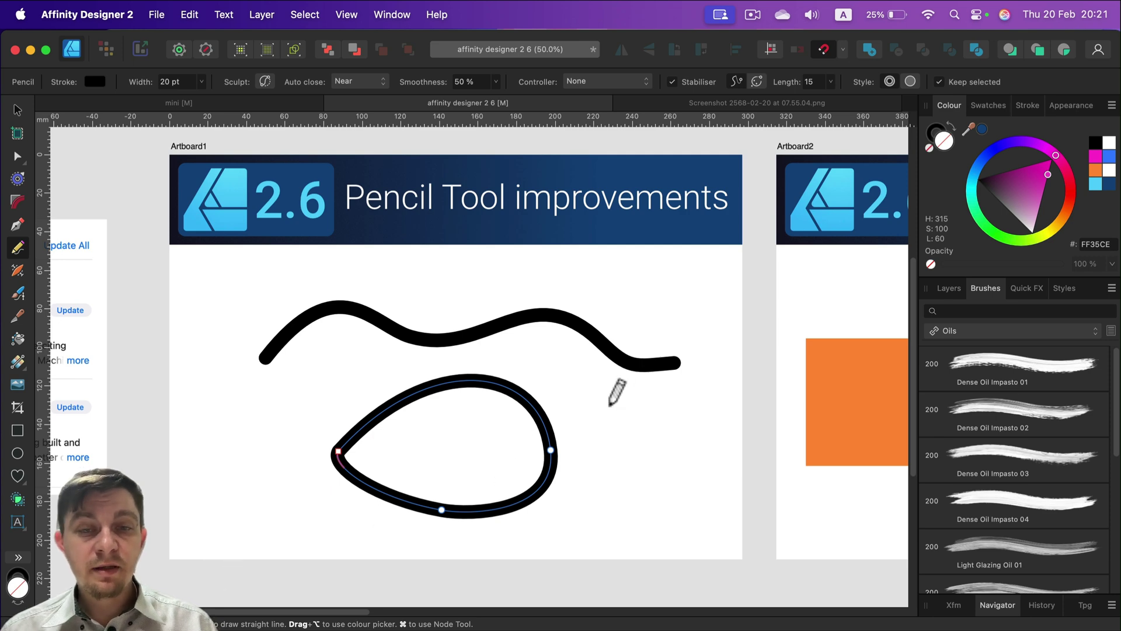
pyautogui.moveTo(607, 407)
pyautogui.mouseDown()
pyautogui.moveTo(716, 405)
pyautogui.moveTo(732, 438)
pyautogui.moveTo(727, 526)
pyautogui.moveTo(618, 518)
pyautogui.moveTo(596, 467)
pyautogui.moveTo(594, 418)
pyautogui.moveTo(606, 406)
pyautogui.mouseUp()
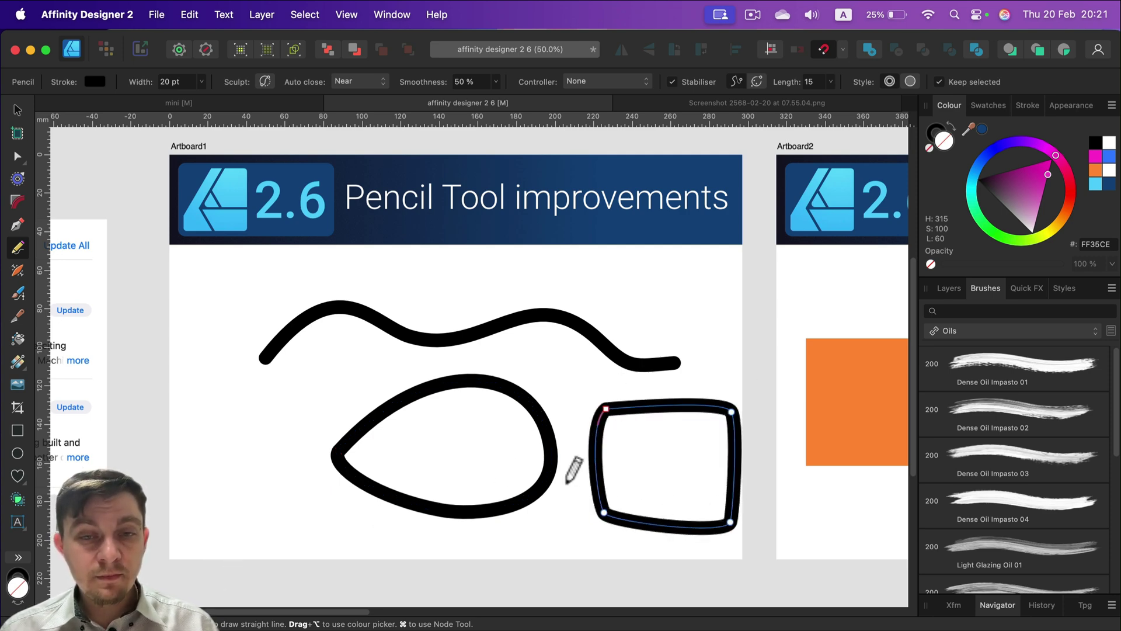
pyautogui.click(910, 82)
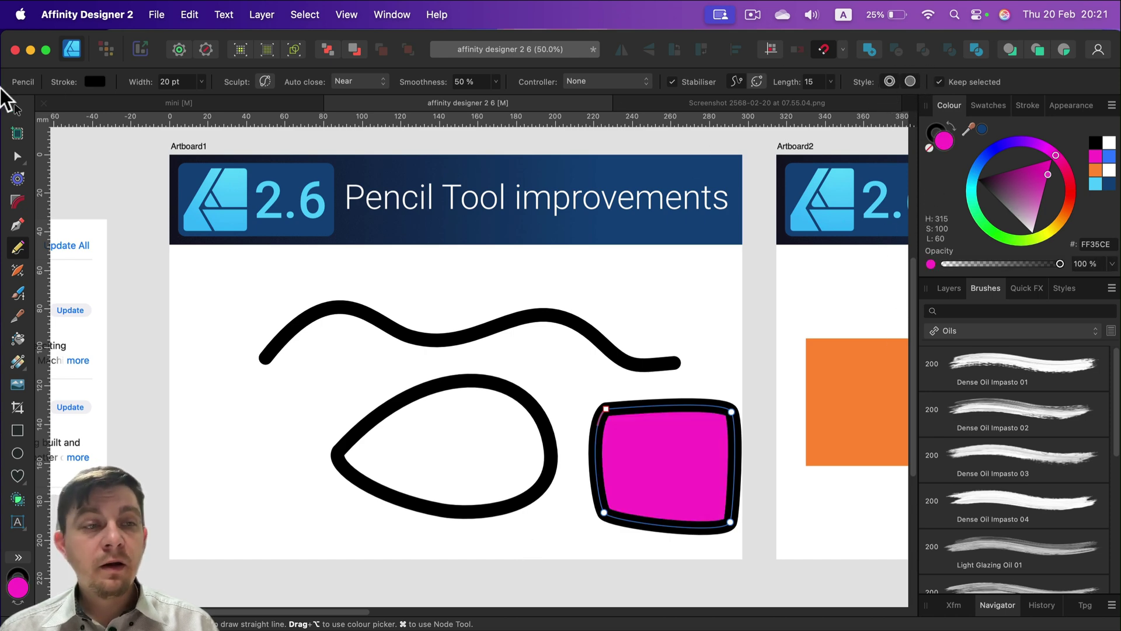
pyautogui.click(18, 110)
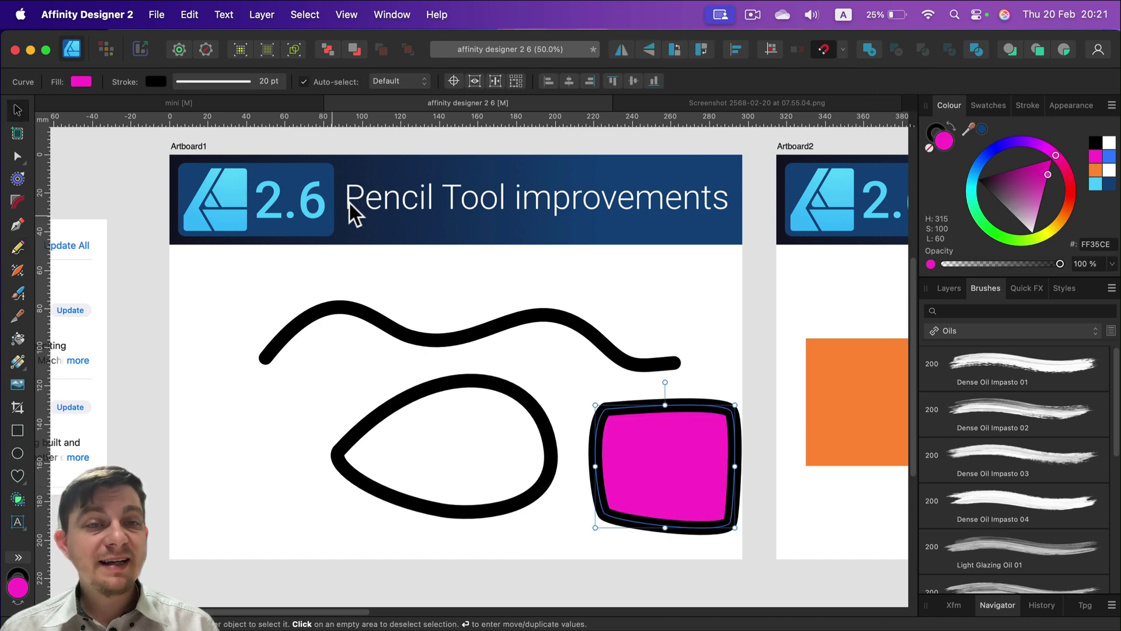
pyautogui.click(586, 264)
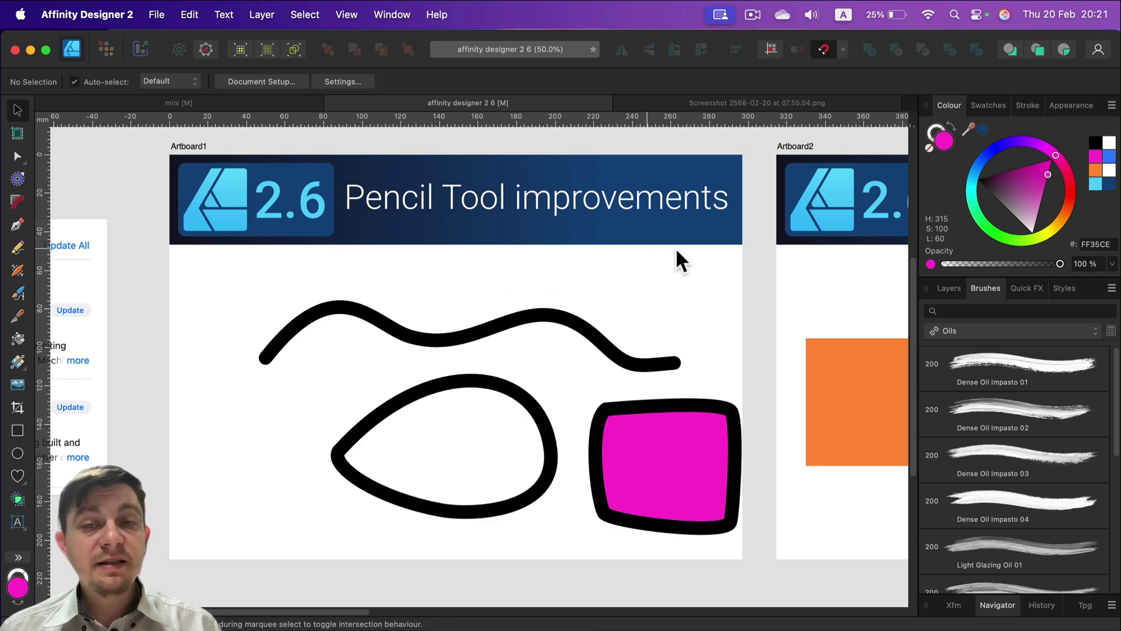
# - On Artboard2, recolour the orange square with the heart's magenta via the Colour Picker
pyautogui.hscroll(10, 704, 268)
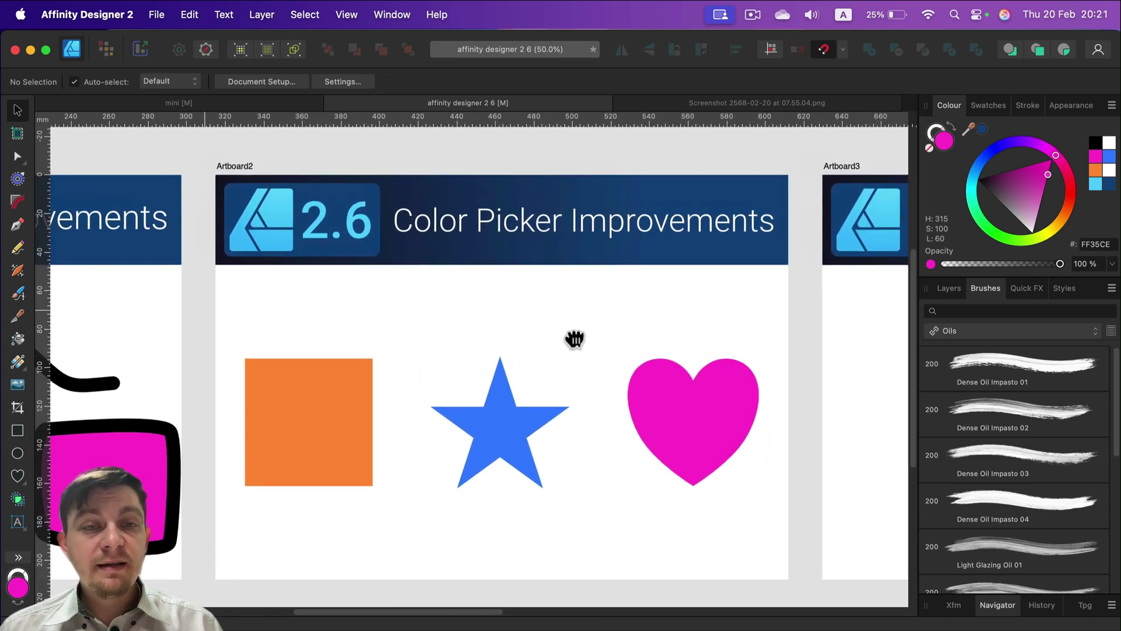
pyautogui.moveTo(577, 340); pyautogui.dragTo(581, 333)
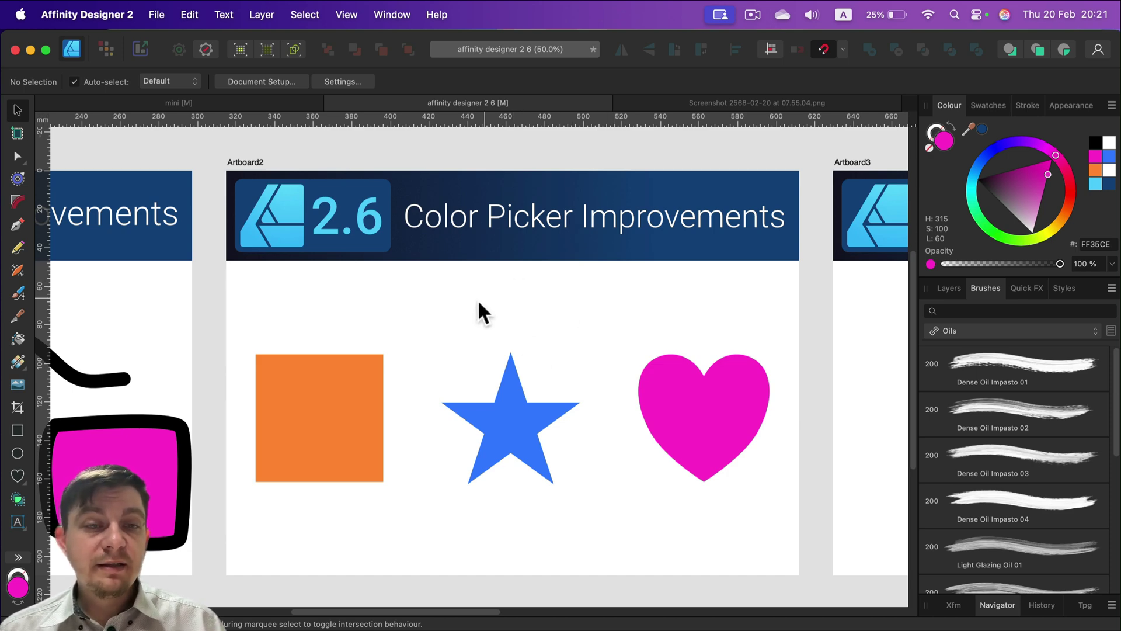
pyautogui.click(369, 384)
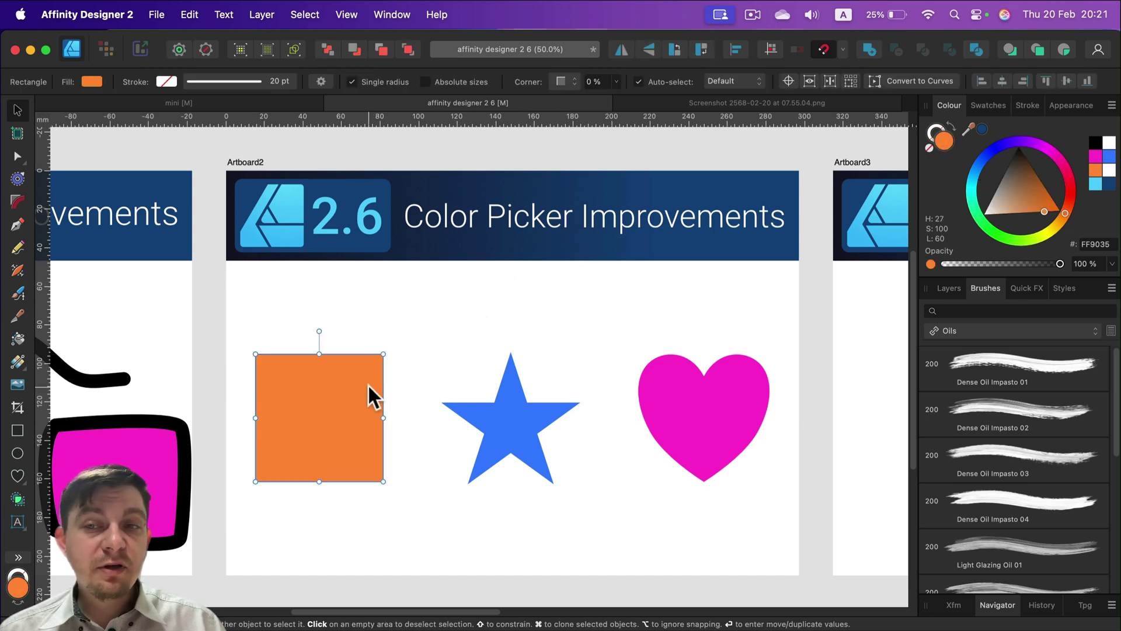
pyautogui.click(982, 129)
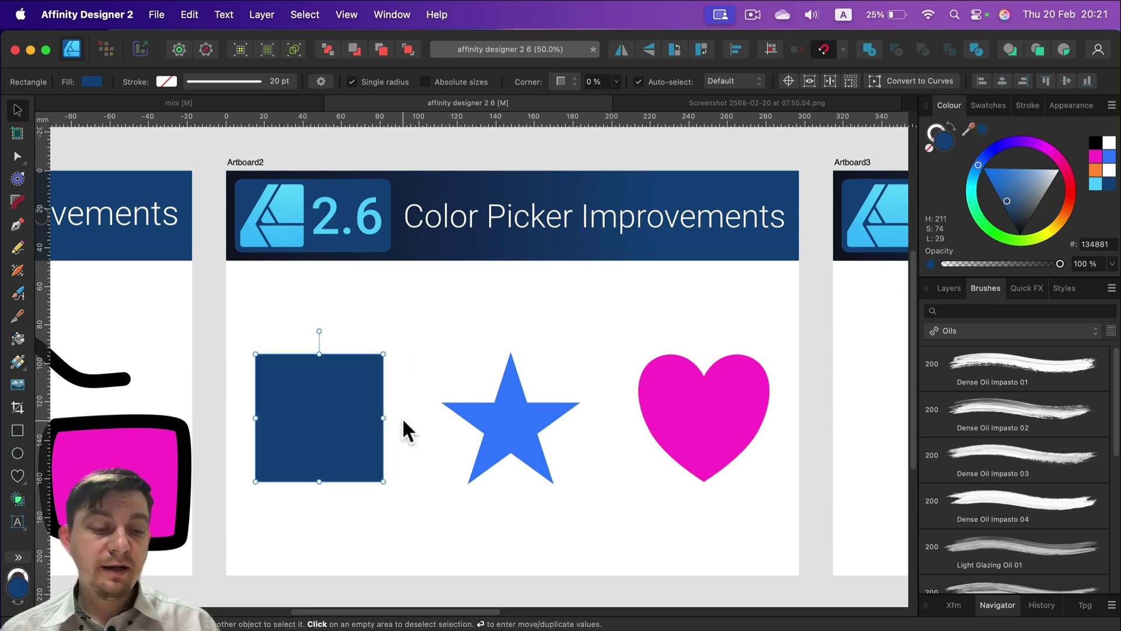
pyautogui.press('super+z')
pyautogui.click(403, 327)
pyautogui.click(366, 394)
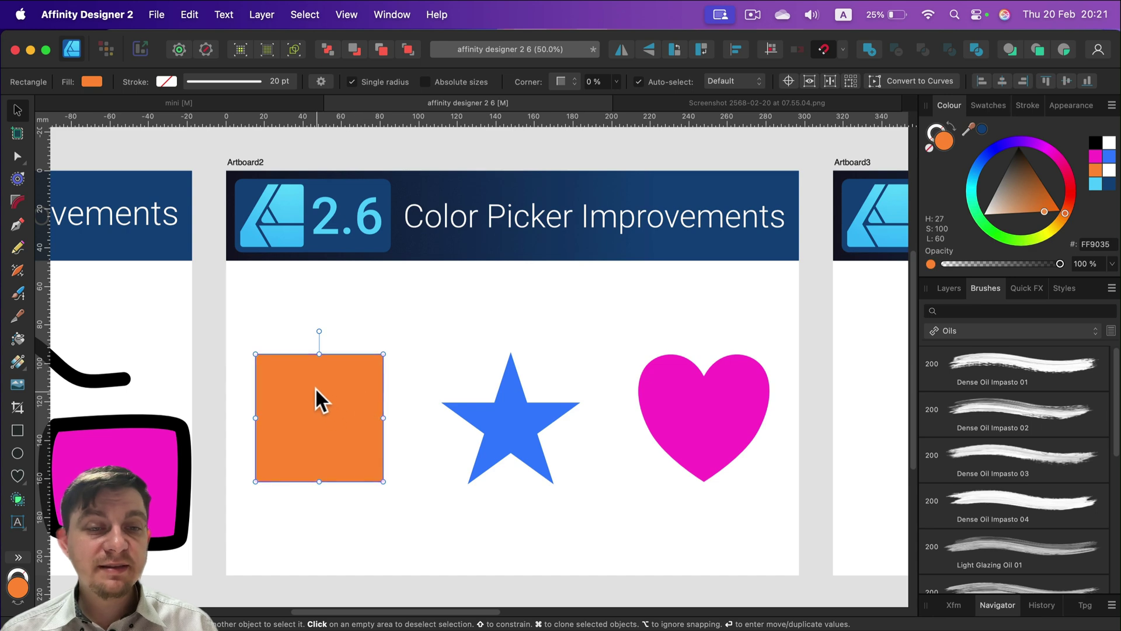
pyautogui.click(968, 128)
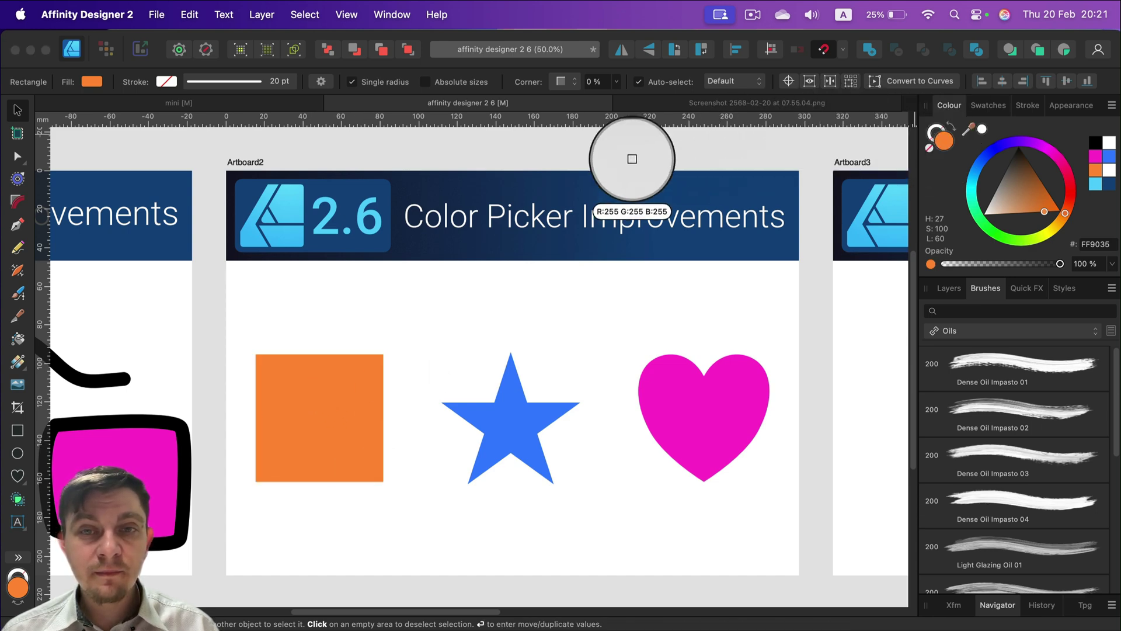
pyautogui.click(697, 405)
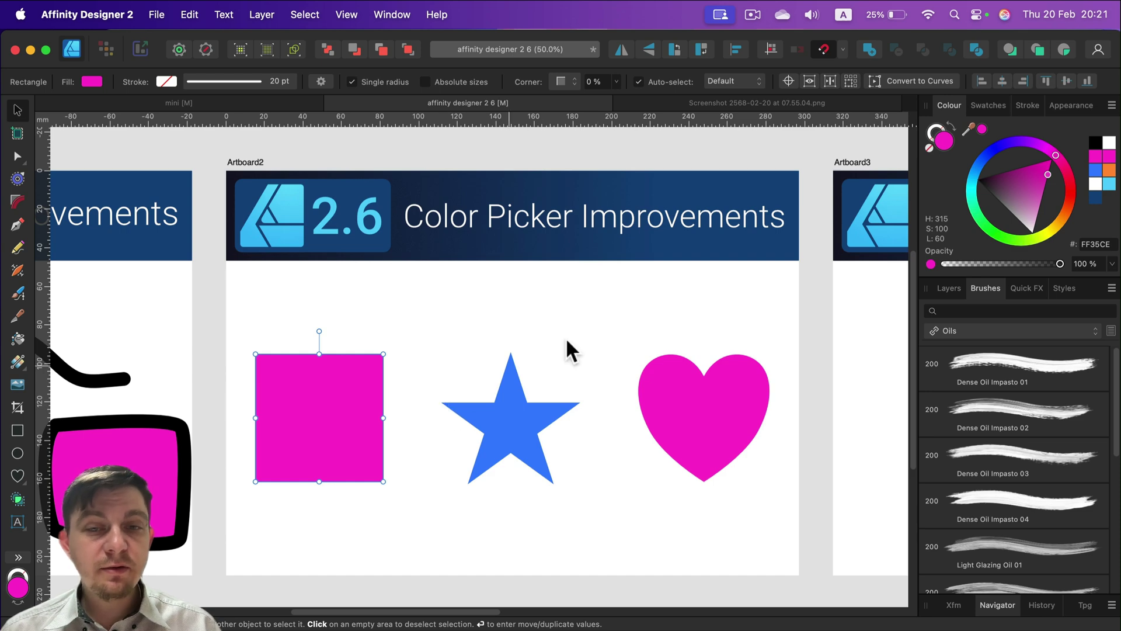
# - Recolour the star with the logo's light blue using the Colour Picker
pyautogui.click(532, 415)
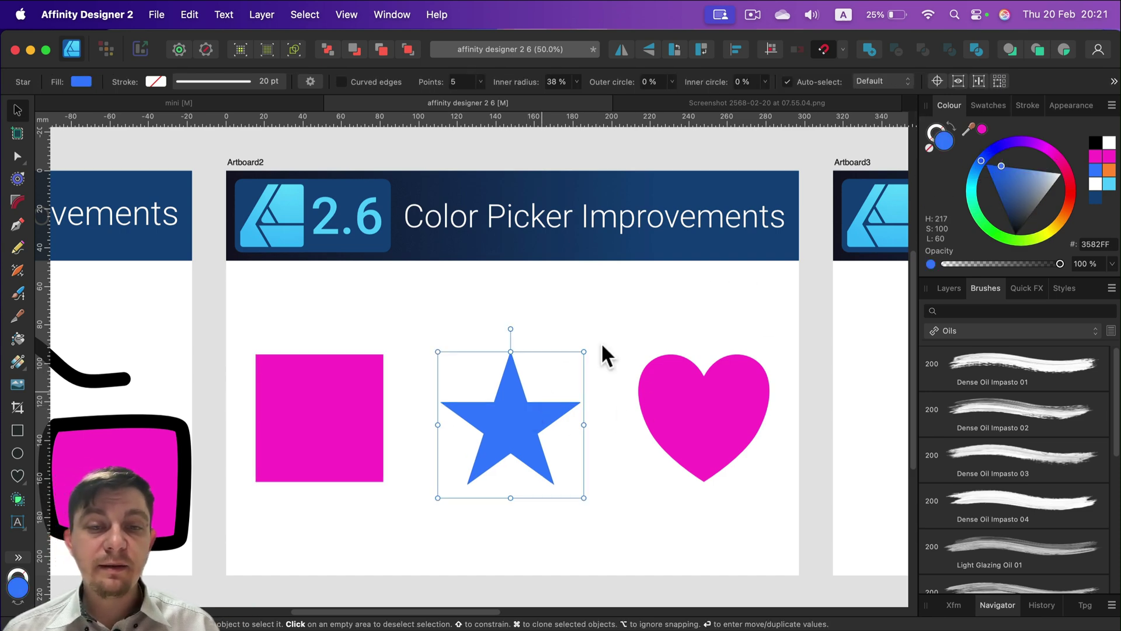
pyautogui.click(968, 128)
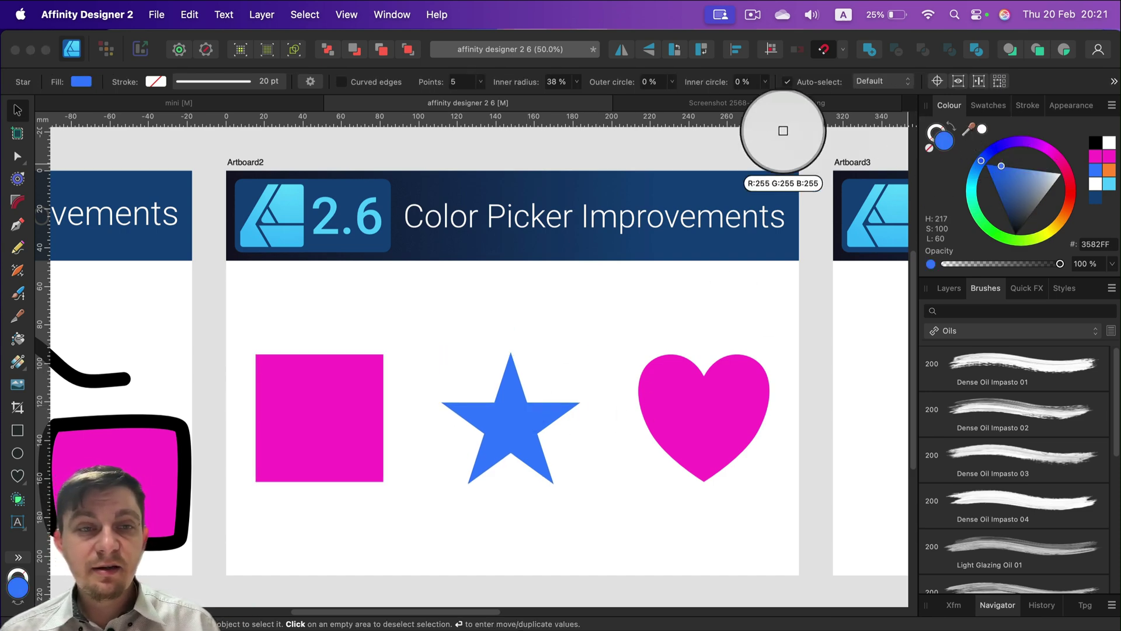
pyautogui.click(288, 207)
pyautogui.click(643, 307)
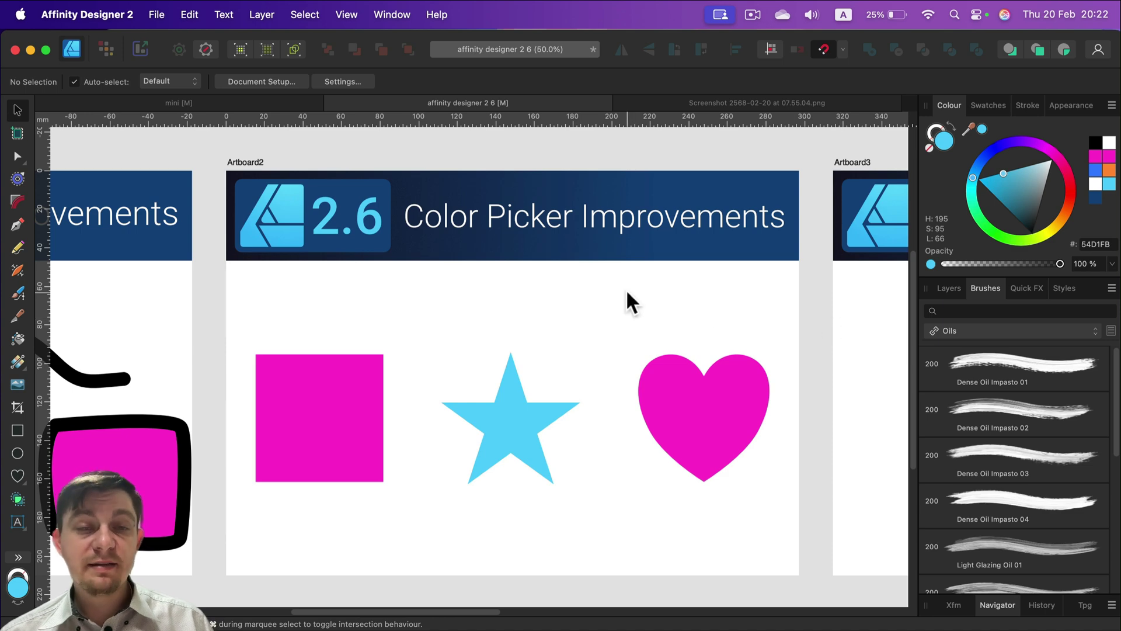
pyautogui.press('space')
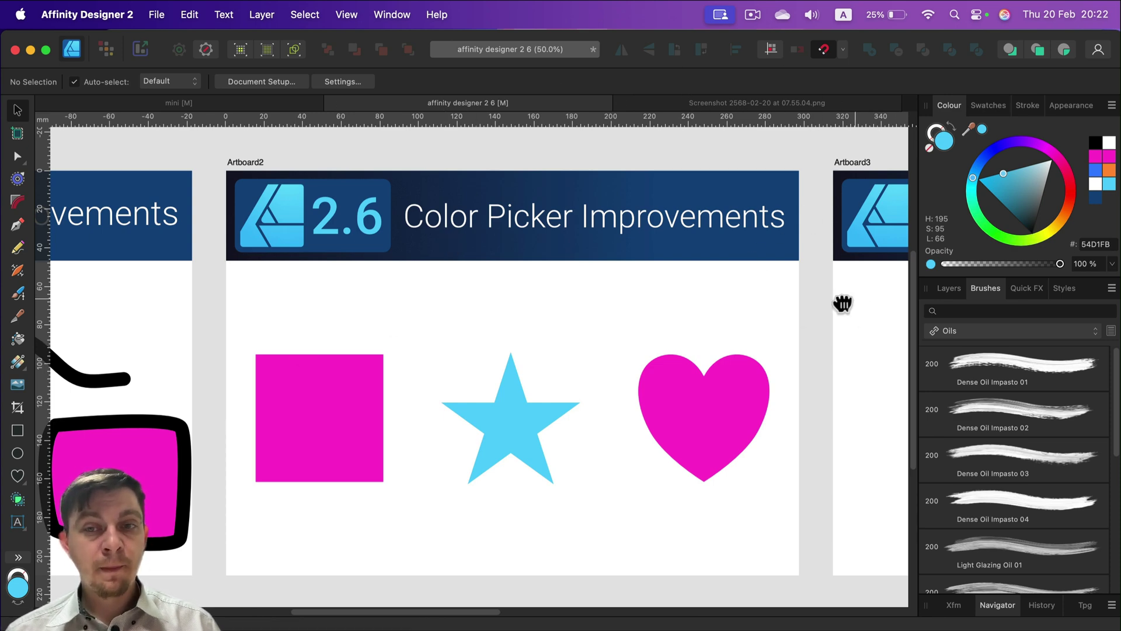
# - Bring Artboard3 into view and search the Brushes panel for 'light'
pyautogui.moveTo(810, 301); pyautogui.dragTo(792, 307)
pyautogui.hscroll(10, 791, 307)
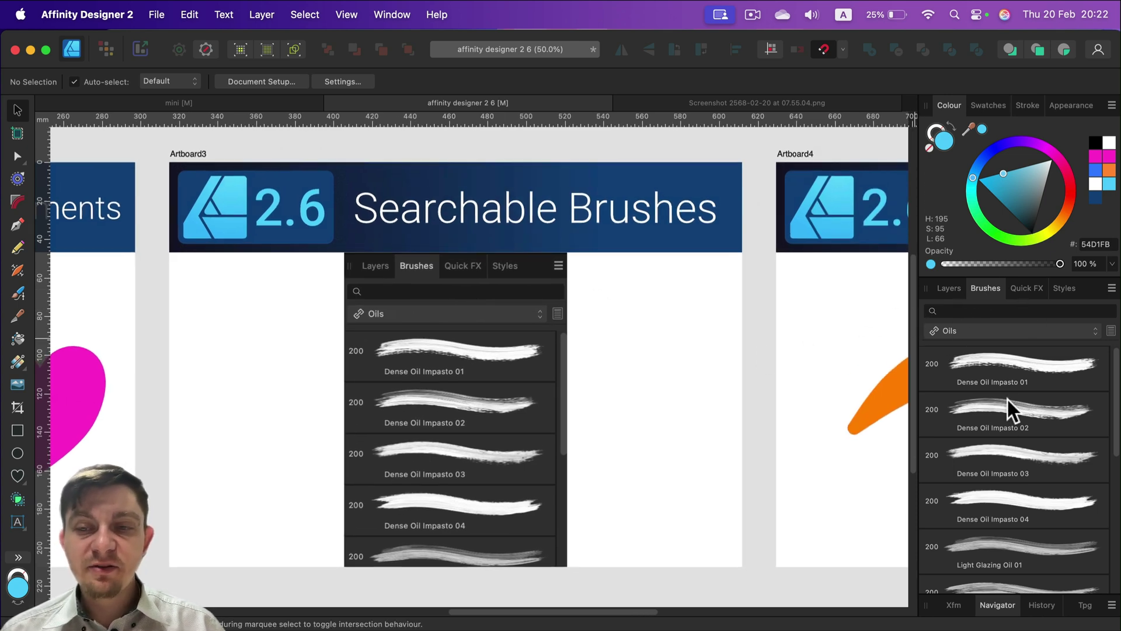
pyautogui.click(945, 312)
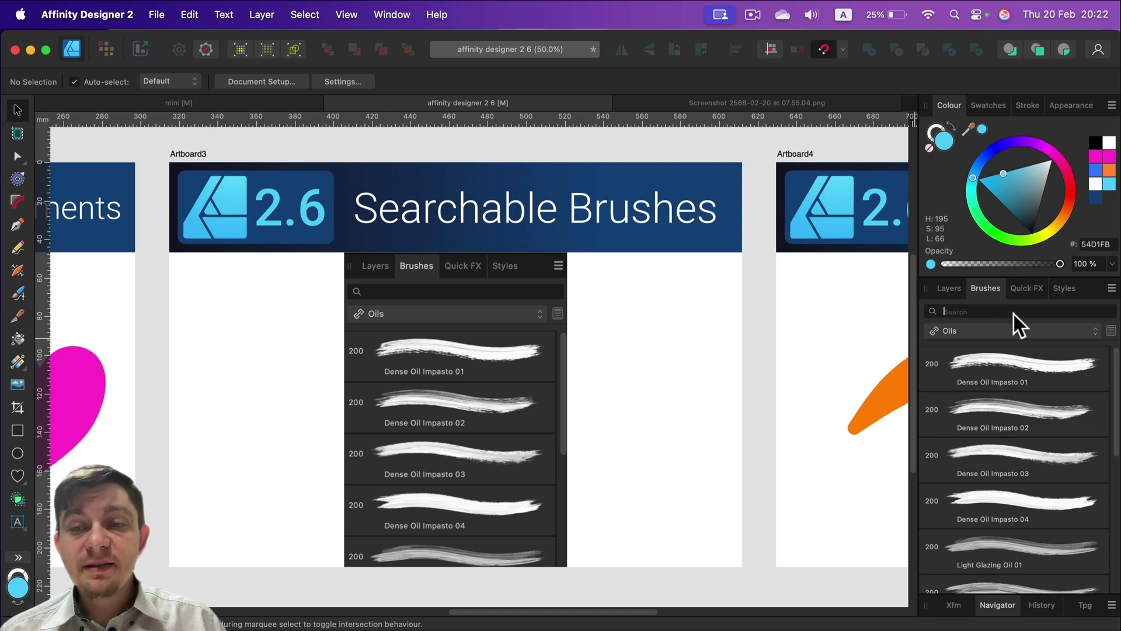
pyautogui.write('light')
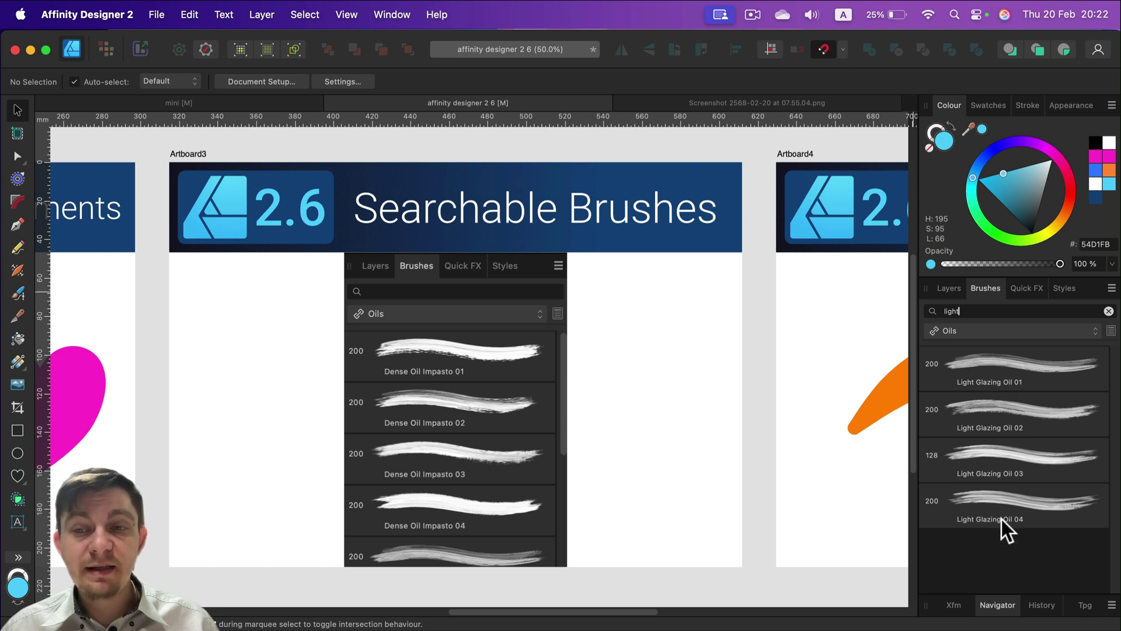
# - Browse the Dry Media and Pencils categories, clear the search, and show Watercolours
pyautogui.click(996, 324)
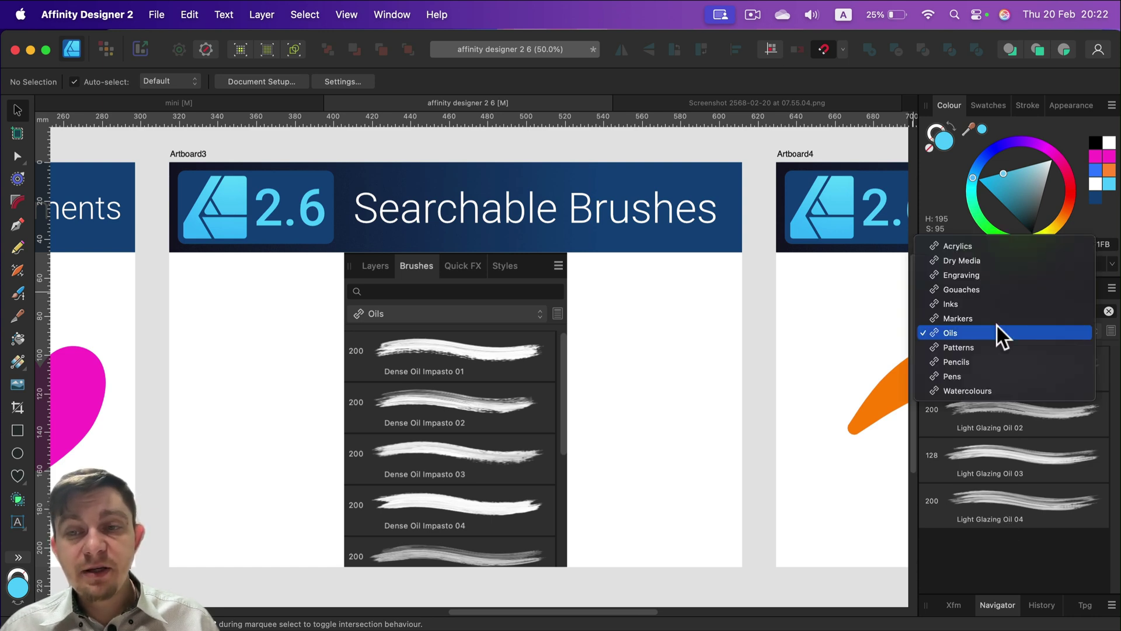
pyautogui.click(1000, 261)
pyautogui.click(1018, 333)
pyautogui.click(1042, 374)
pyautogui.click(1109, 311)
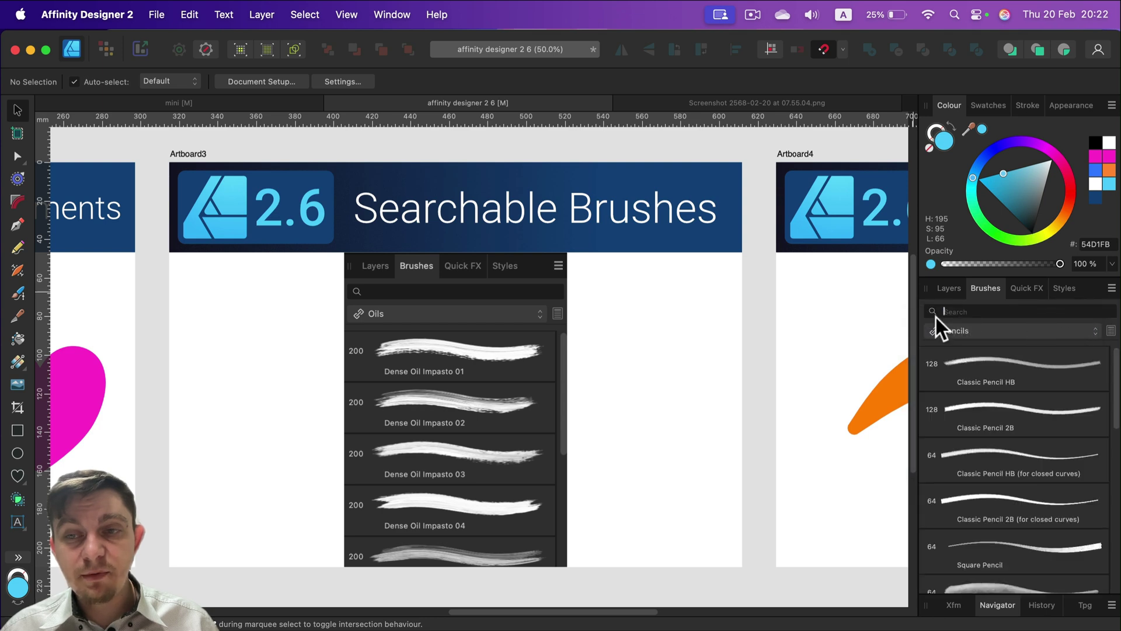
pyautogui.click(1092, 330)
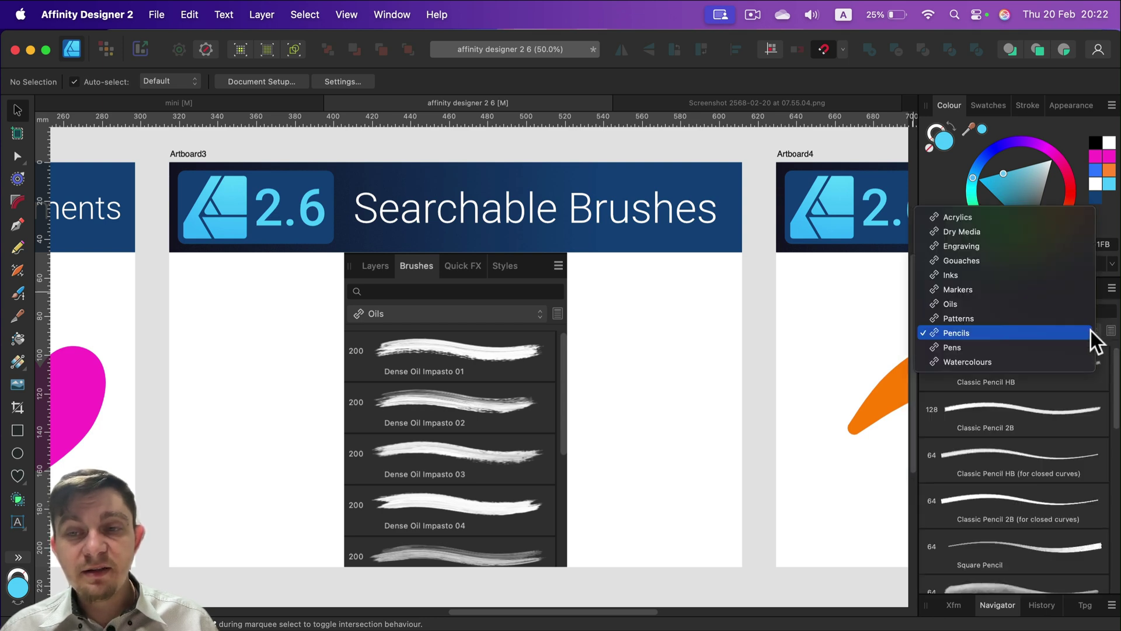
pyautogui.click(1087, 363)
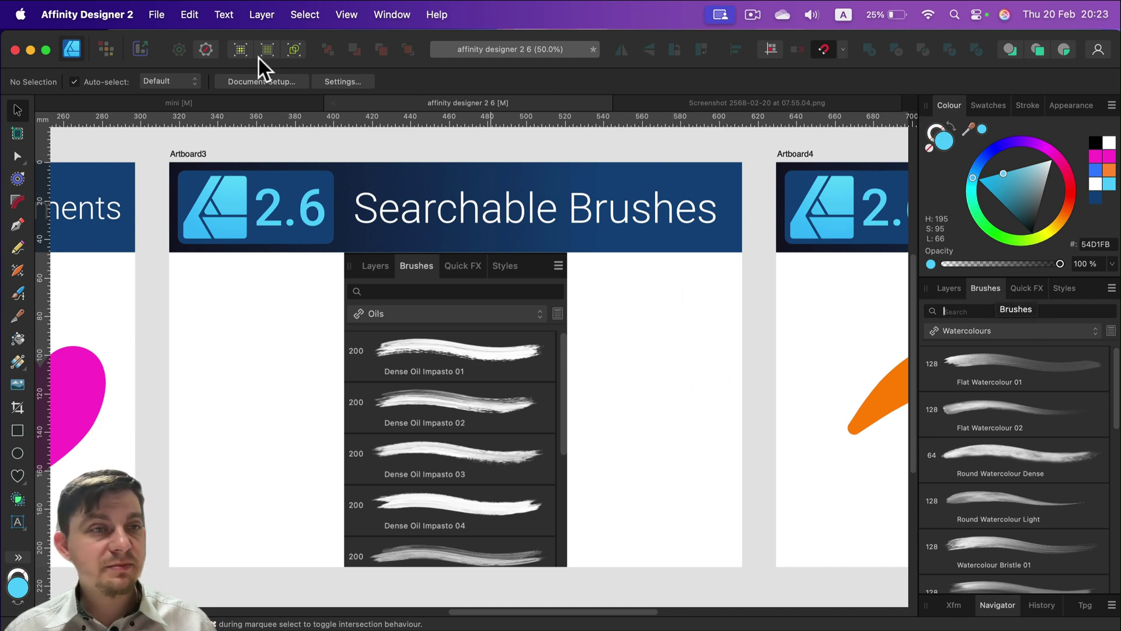
# - In Pixel Persona, show the Oils category for the Paint Brush, then return to Designer Persona
pyautogui.click(106, 49)
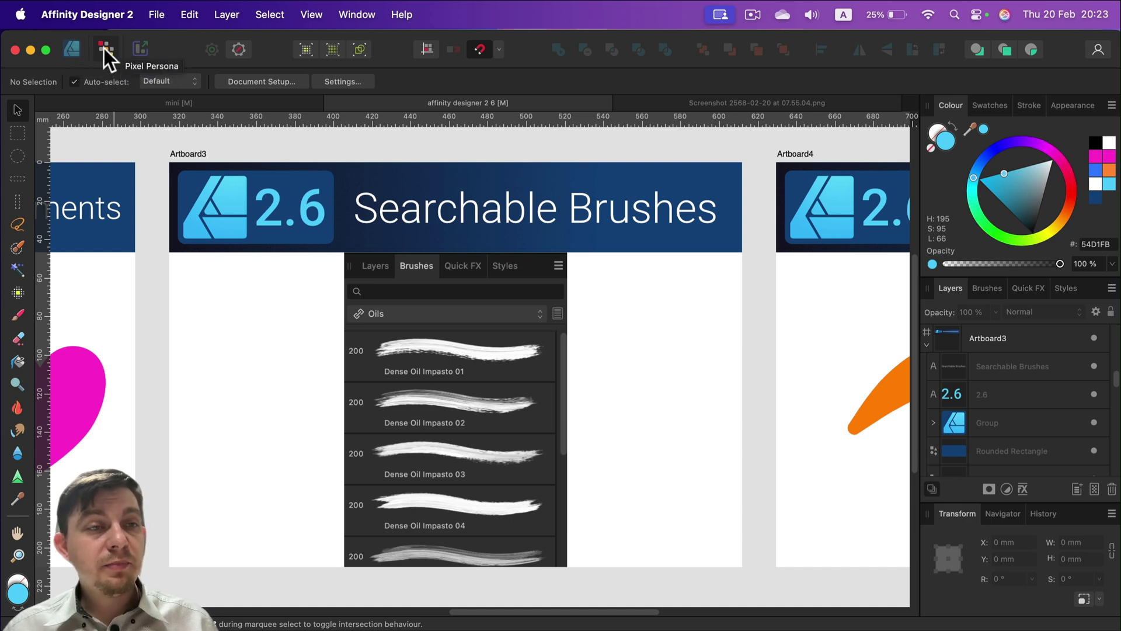
pyautogui.click(988, 289)
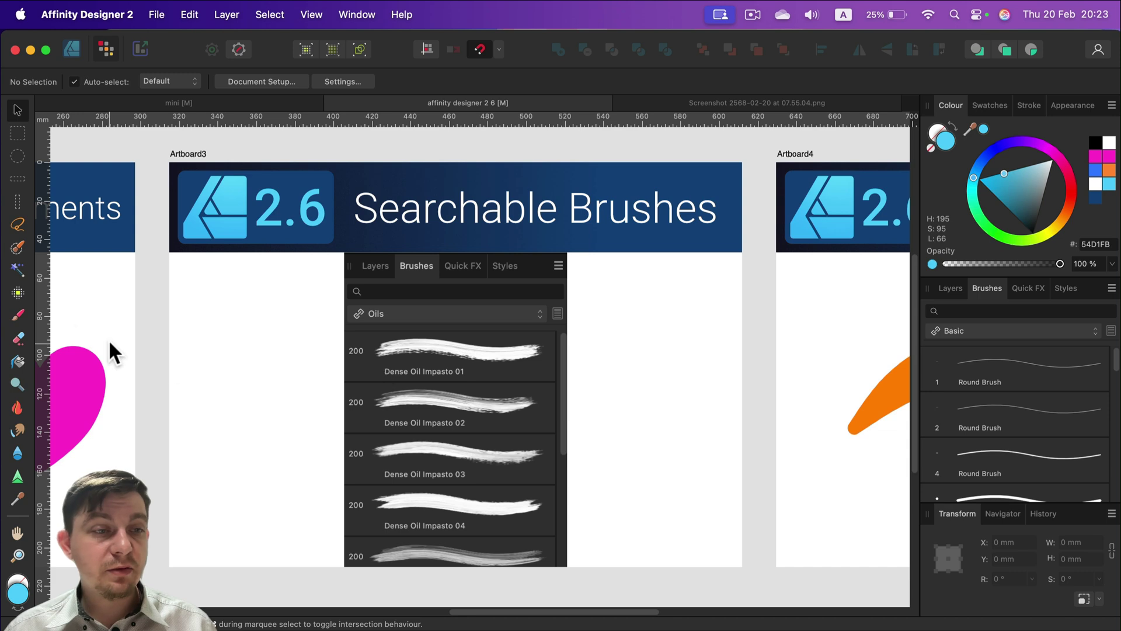
pyautogui.click(18, 316)
pyautogui.click(987, 330)
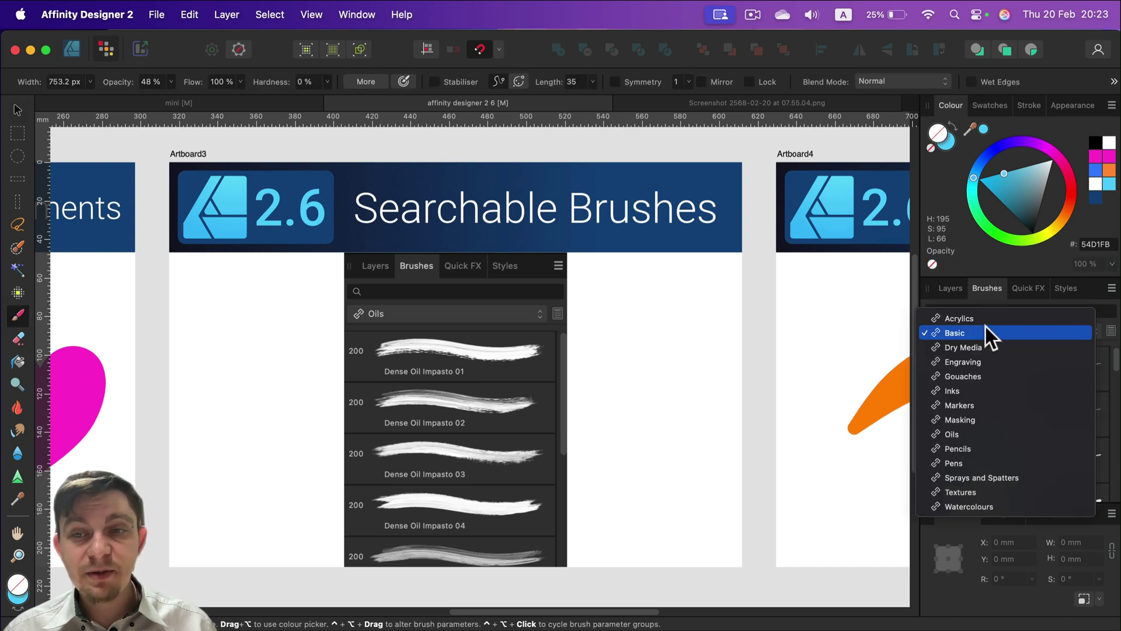
pyautogui.click(966, 430)
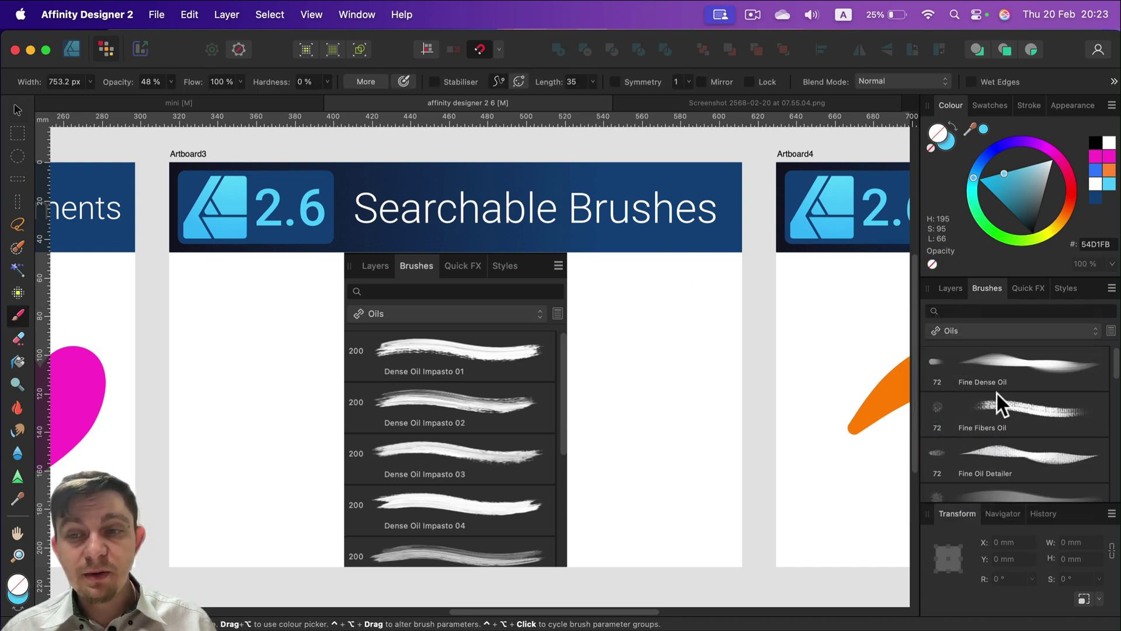
pyautogui.click(73, 49)
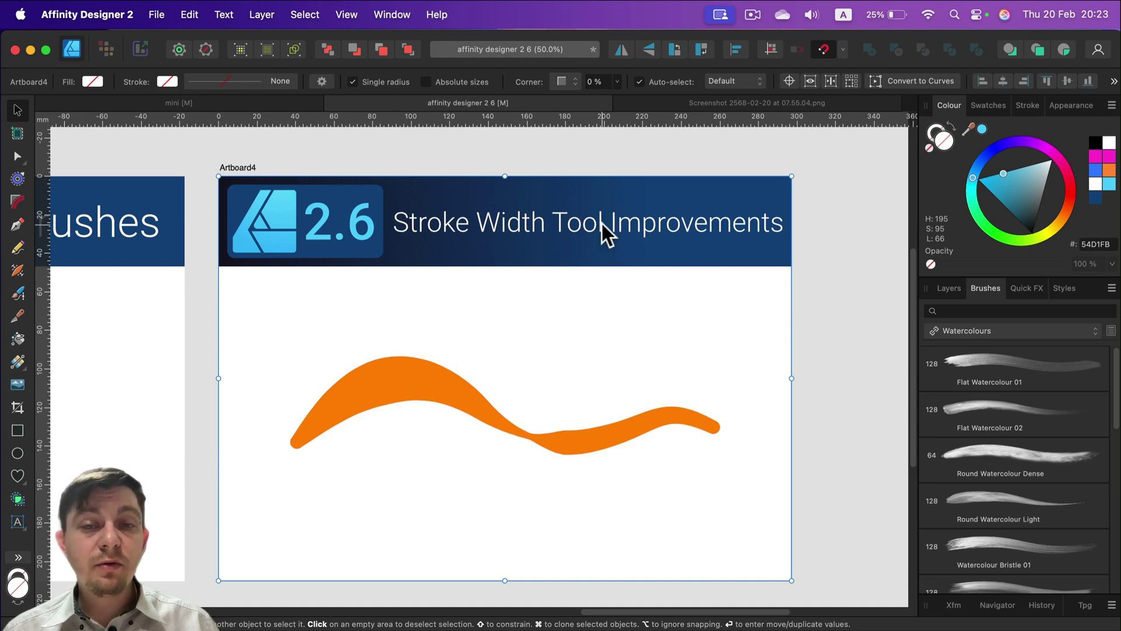
# - Select the orange wave and drag the peak node of its stroke pressure curve
pyautogui.click(833, 234)
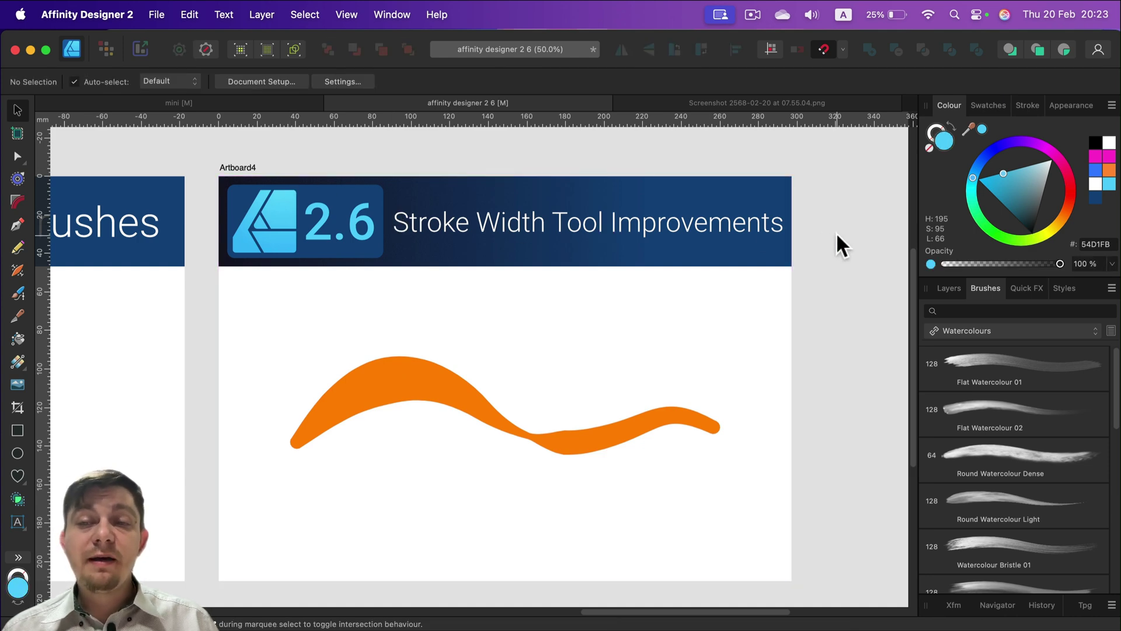
pyautogui.click(408, 390)
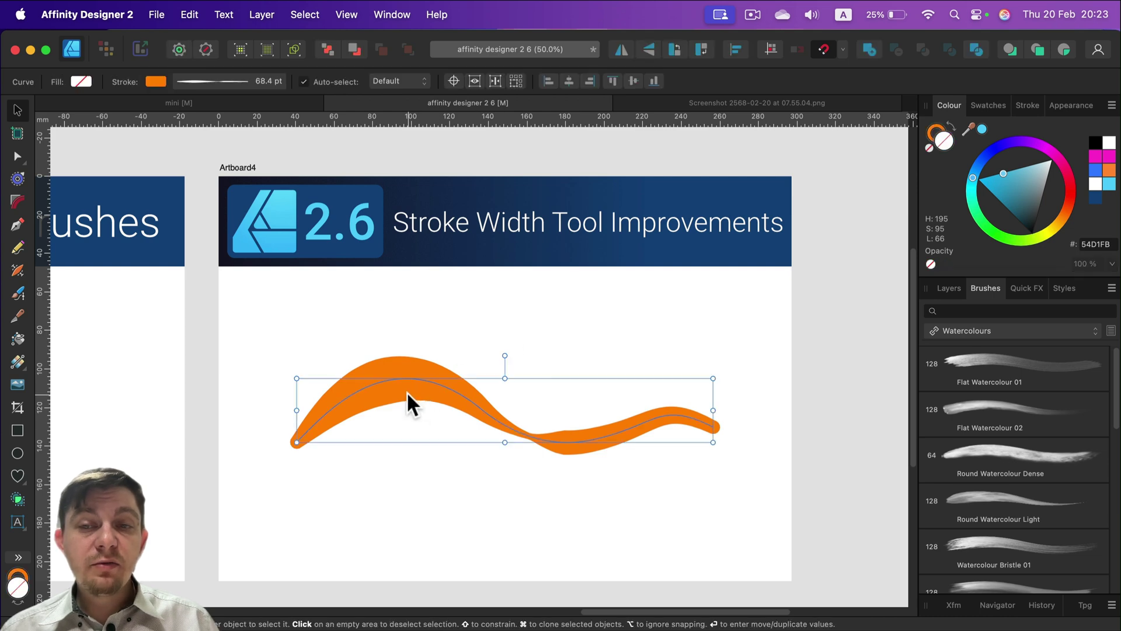
pyautogui.click(1029, 107)
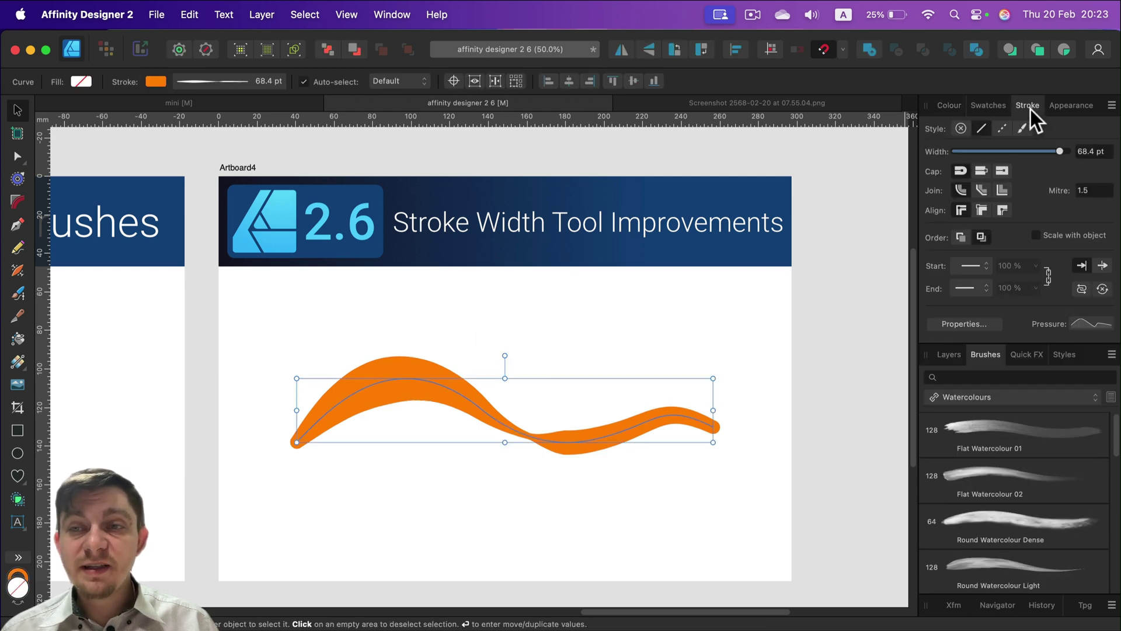
pyautogui.click(1088, 325)
pyautogui.moveTo(974, 339)
pyautogui.mouseDown()
pyautogui.moveTo(970, 380)
pyautogui.moveTo(980, 339)
pyautogui.mouseUp()
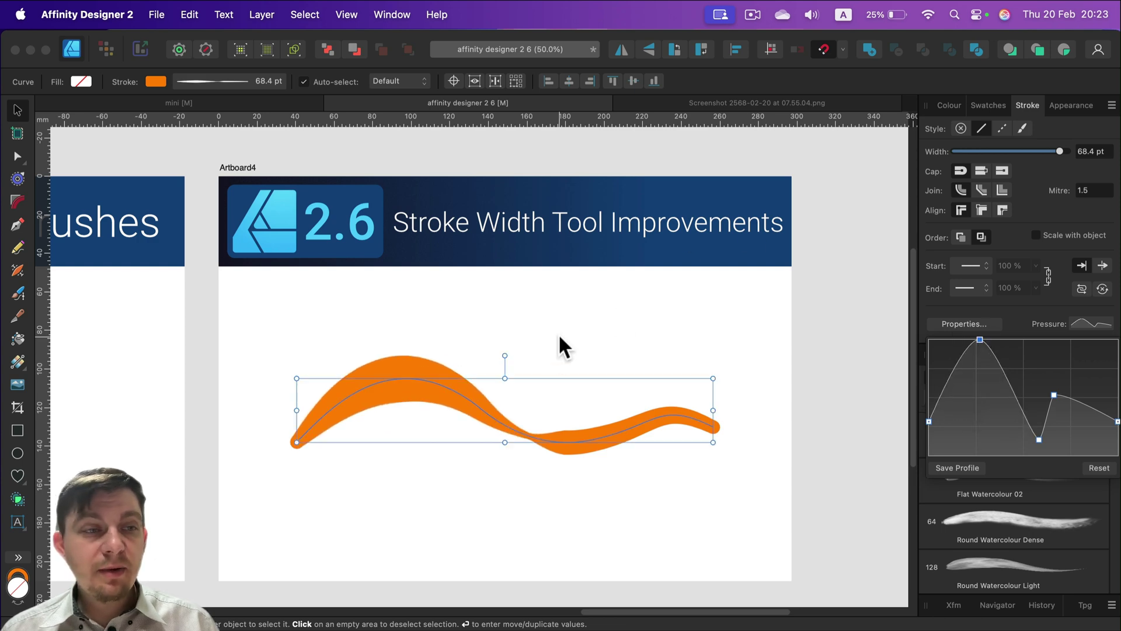
# - With the Stroke Width tool, reset the wave's profile, then thin its middle and widen its ends
pyautogui.click(14, 271)
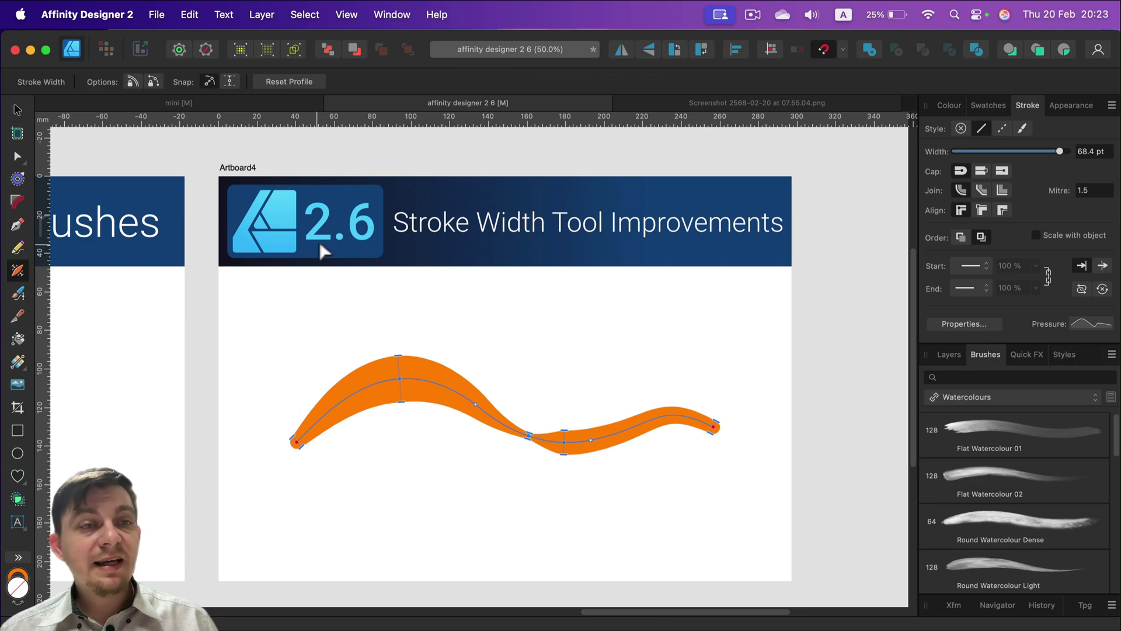
pyautogui.moveTo(362, 388)
pyautogui.mouseDown()
pyautogui.moveTo(345, 368)
pyautogui.moveTo(351, 386)
pyautogui.moveTo(330, 386)
pyautogui.mouseUp()
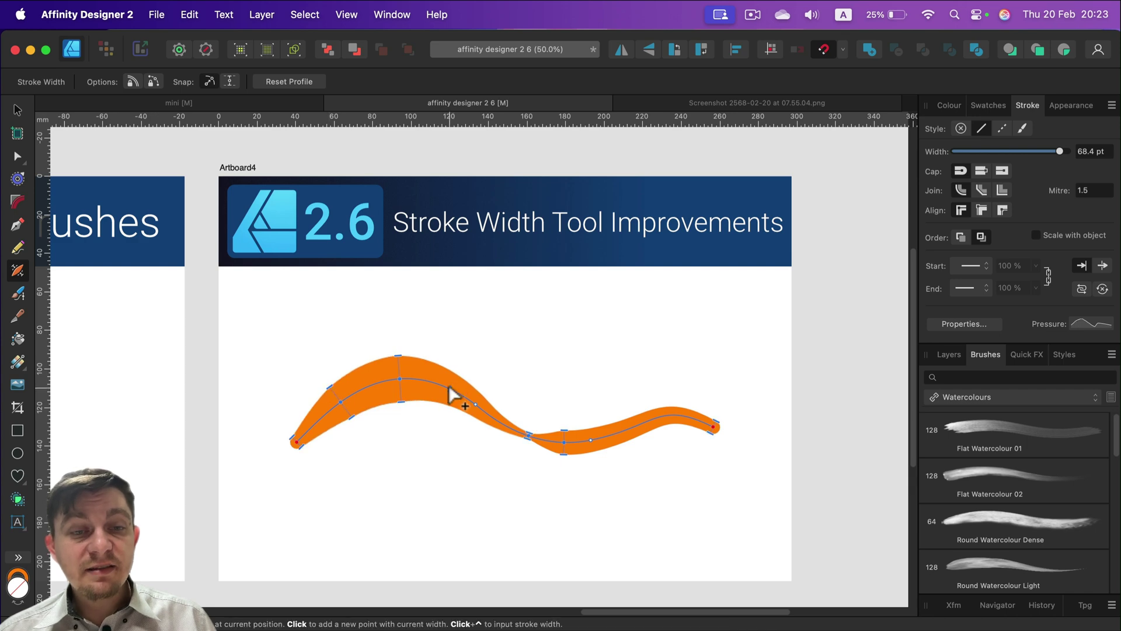
pyautogui.moveTo(450, 390)
pyautogui.mouseDown()
pyautogui.moveTo(438, 418)
pyautogui.moveTo(445, 401)
pyautogui.mouseUp()
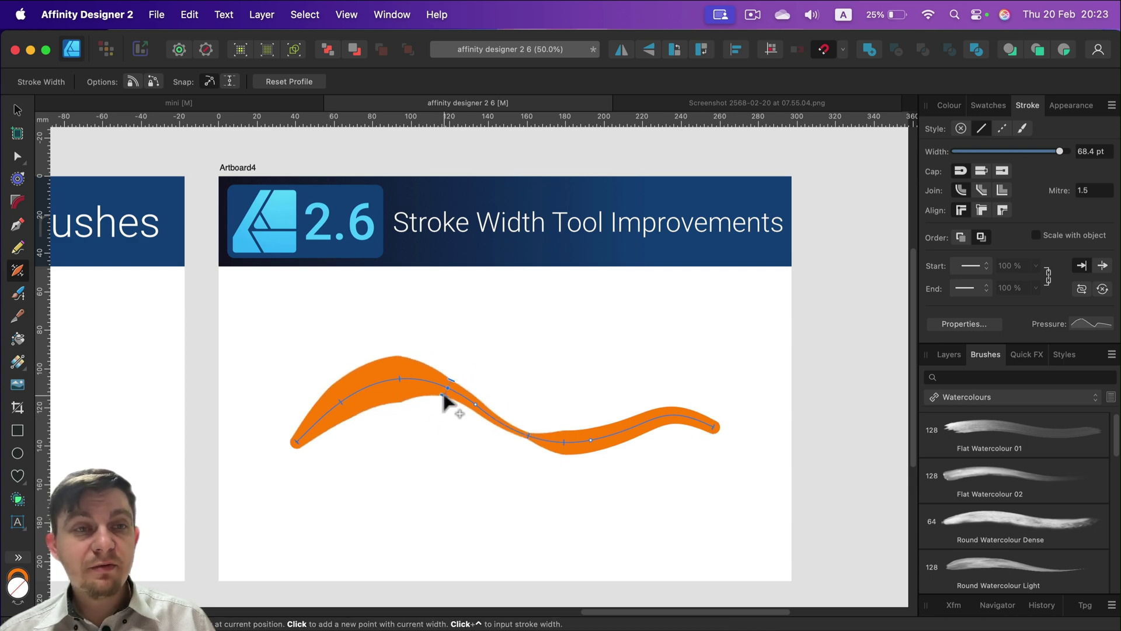
pyautogui.click(278, 80)
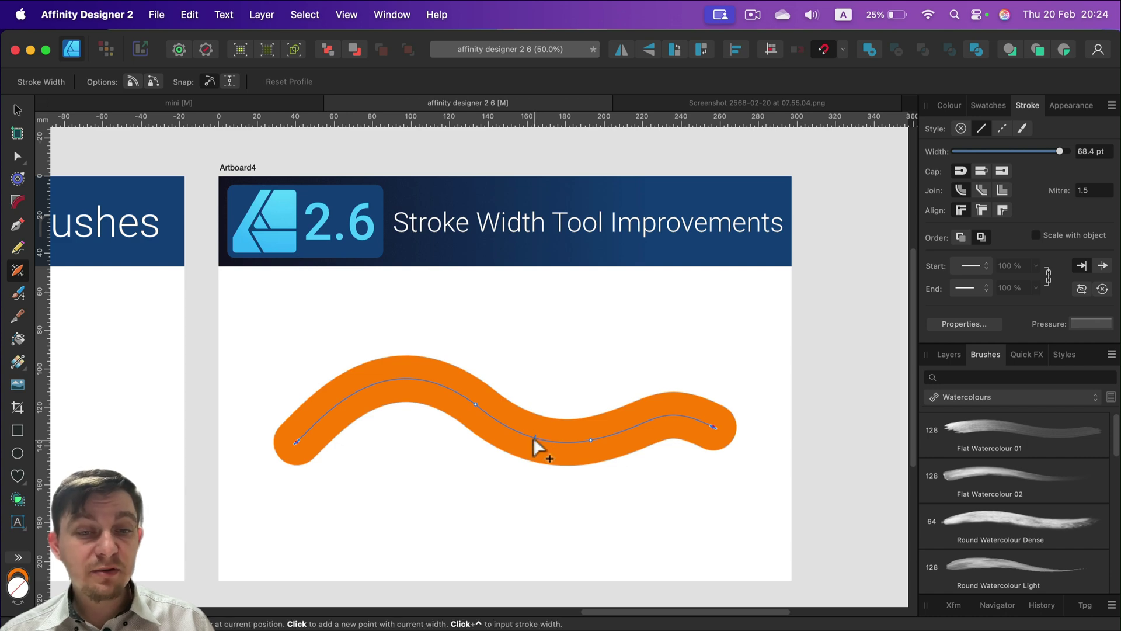
pyautogui.moveTo(533, 446)
pyautogui.mouseDown()
pyautogui.moveTo(514, 496)
pyautogui.moveTo(530, 453)
pyautogui.mouseUp()
pyautogui.moveTo(351, 399)
pyautogui.mouseDown()
pyautogui.moveTo(316, 374)
pyautogui.moveTo(335, 393)
pyautogui.mouseUp()
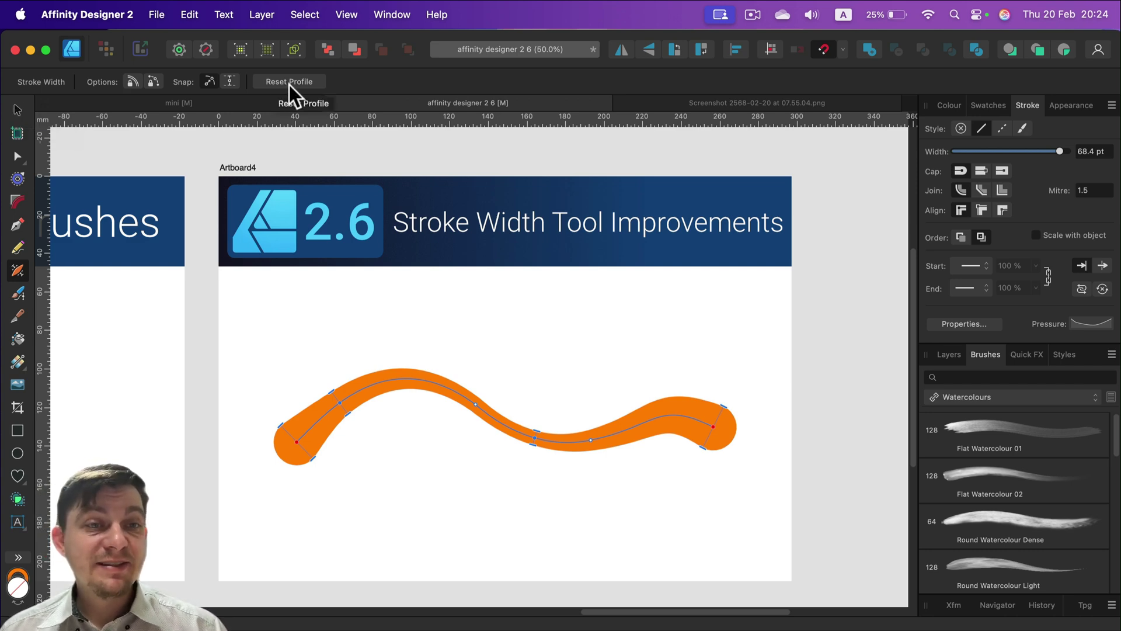
pyautogui.click(17, 110)
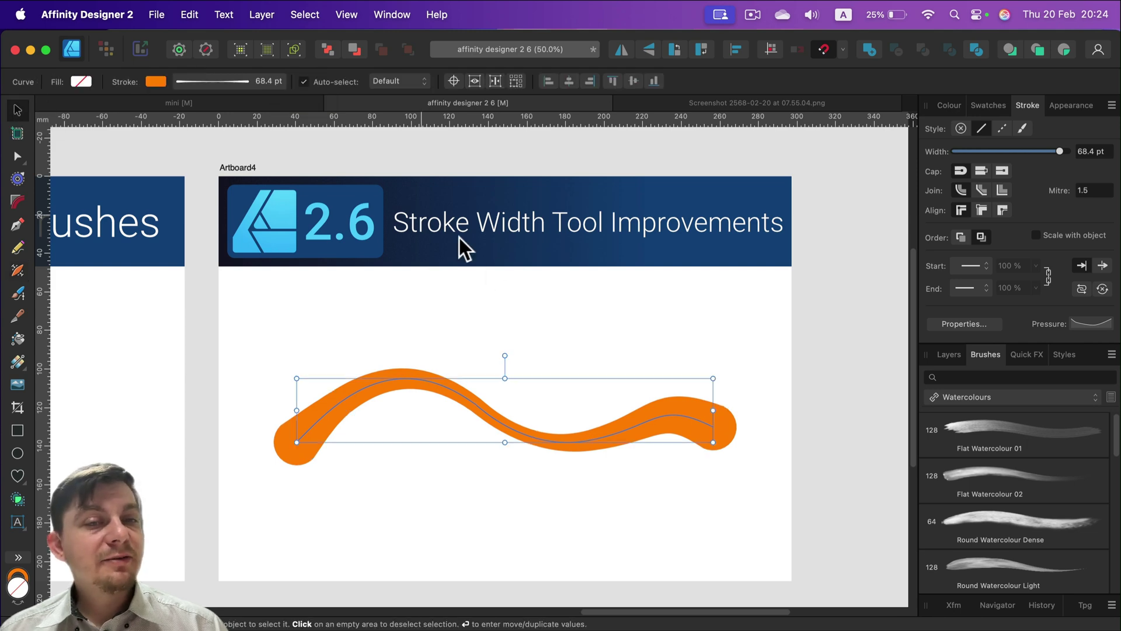
pyautogui.click(602, 318)
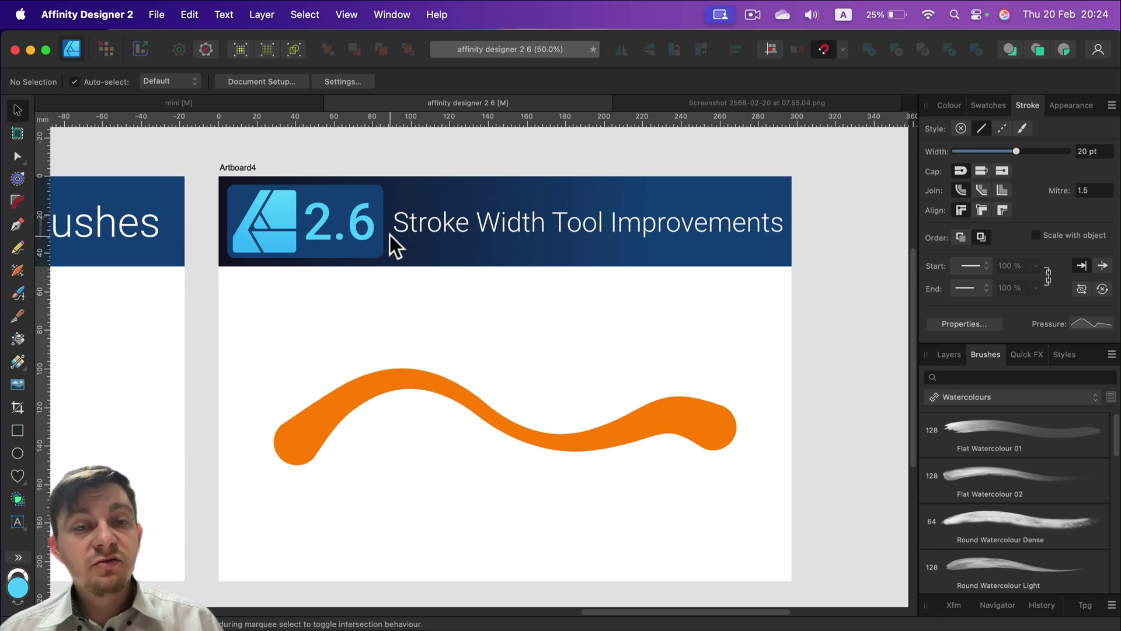
# - Return to Artboard1 and select the magenta rounded square beside the pencil waves
pyautogui.hscroll(-10, 912, 264)
pyautogui.hscroll(-1, 912, 264)
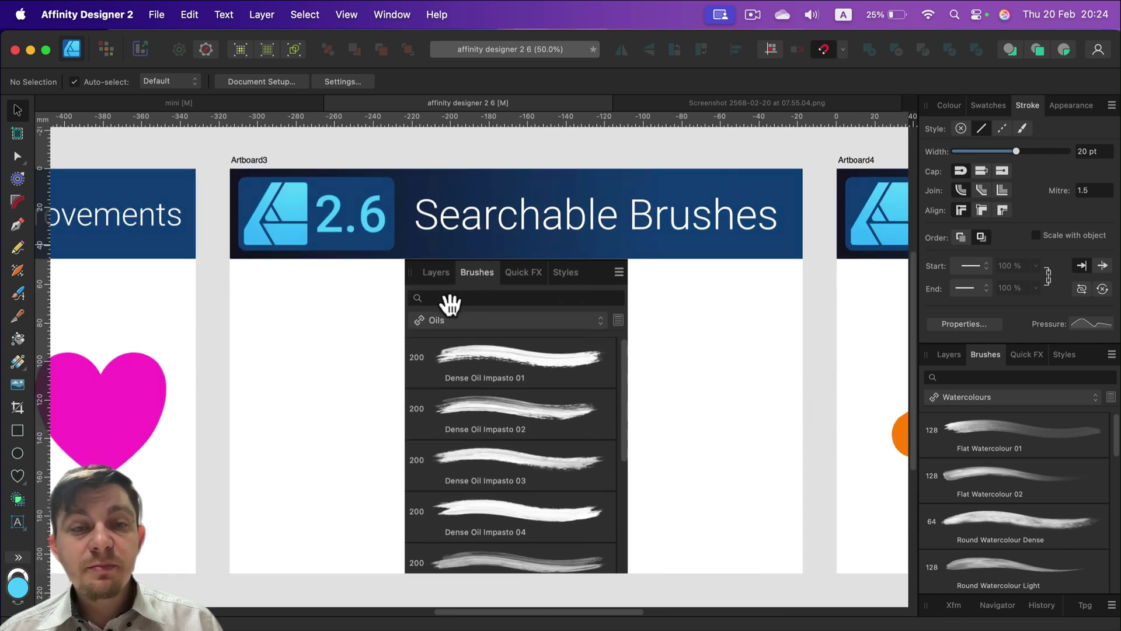
pyautogui.hscroll(-10, 513, 294)
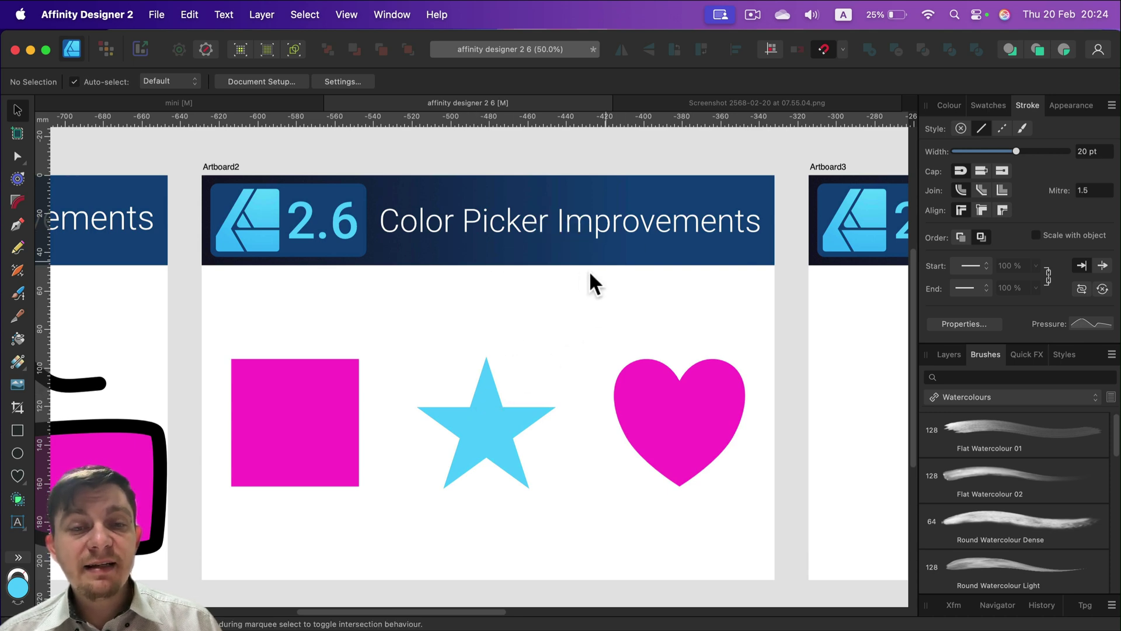
pyautogui.hscroll(-5, 410, 389)
pyautogui.hscroll(-4, 580, 350)
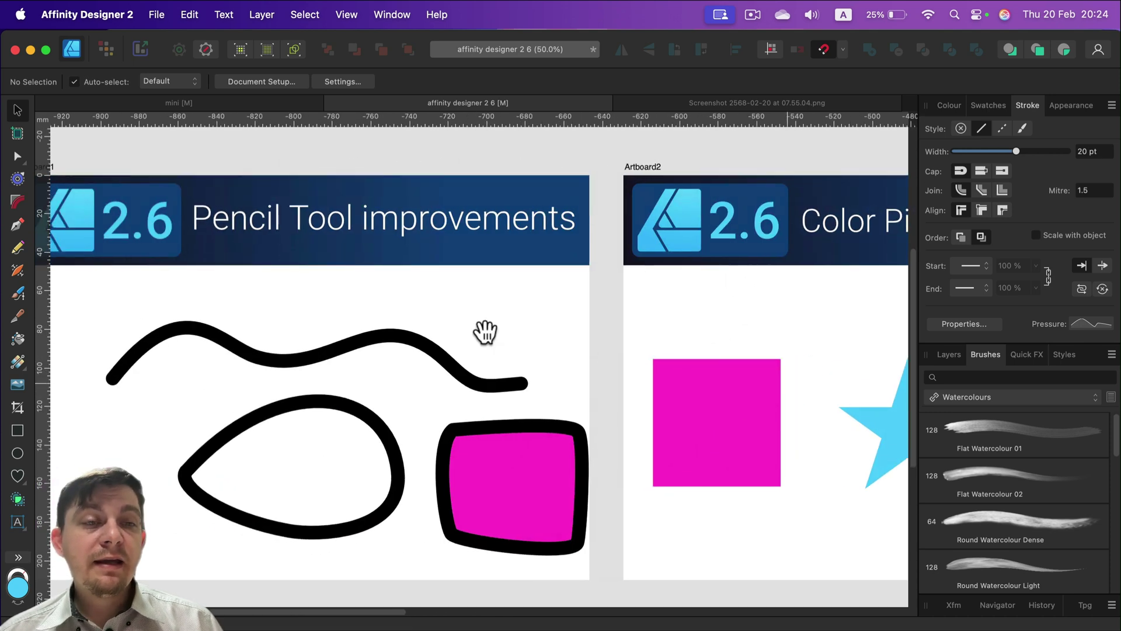
pyautogui.scroll(1, 469, 312)
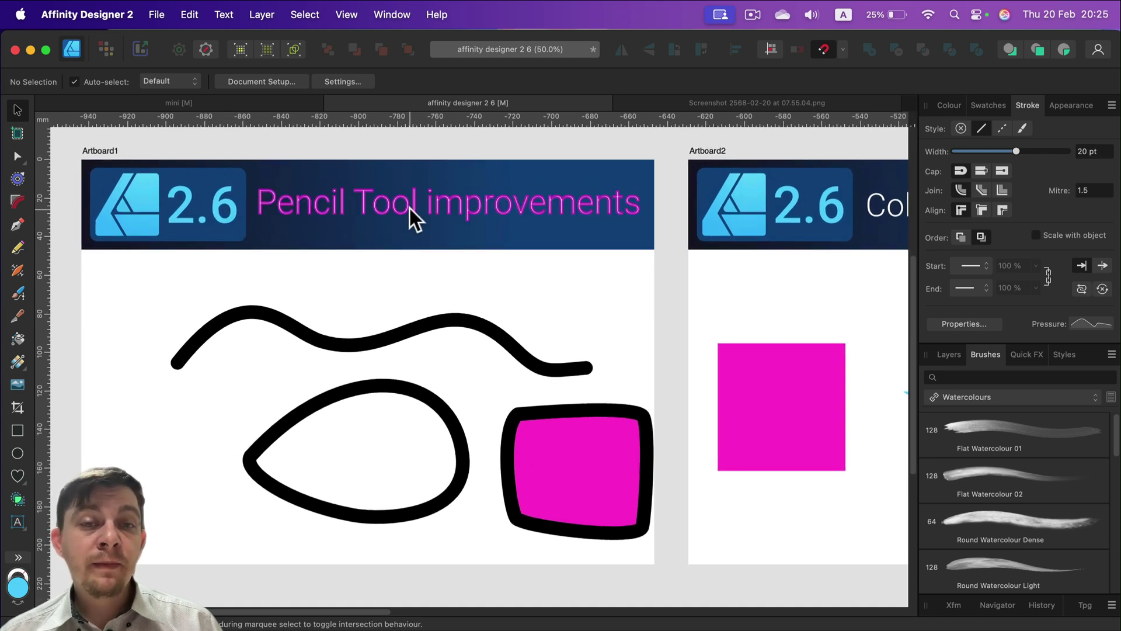
pyautogui.click(559, 441)
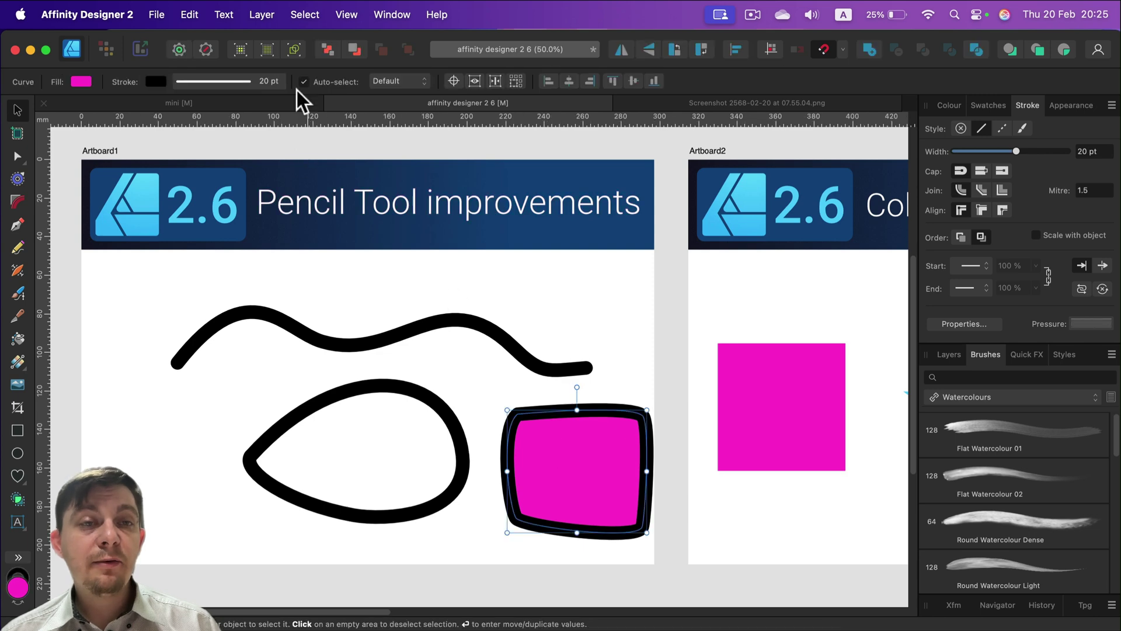